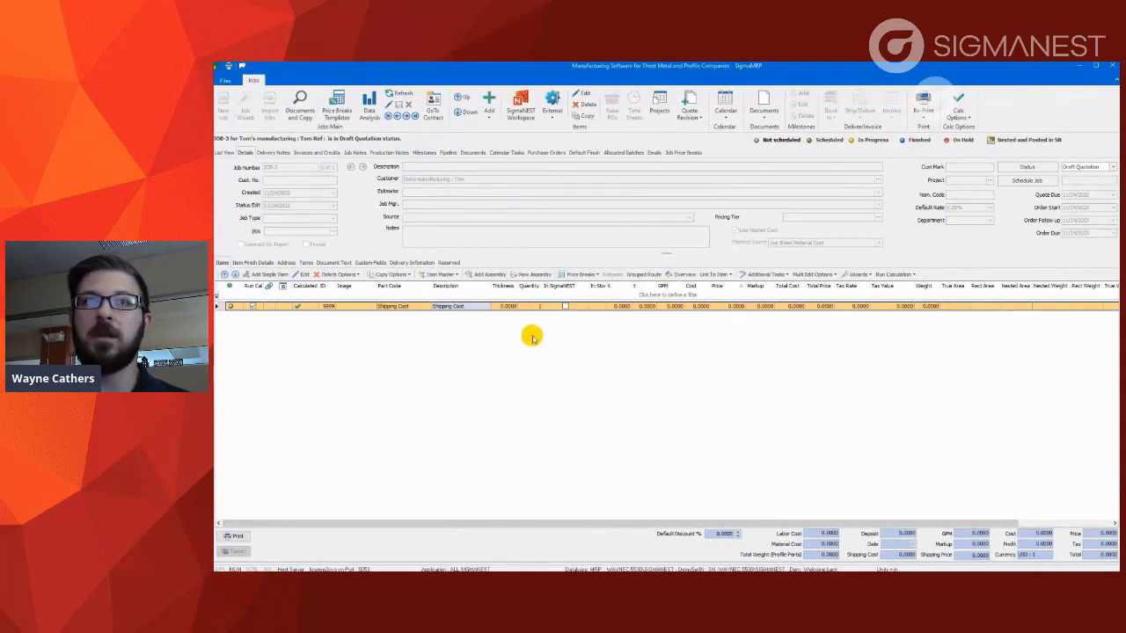
Step: Add one Table Saw assembly from the item groups to the job, checking its component tree and image first
left_click(495, 276)
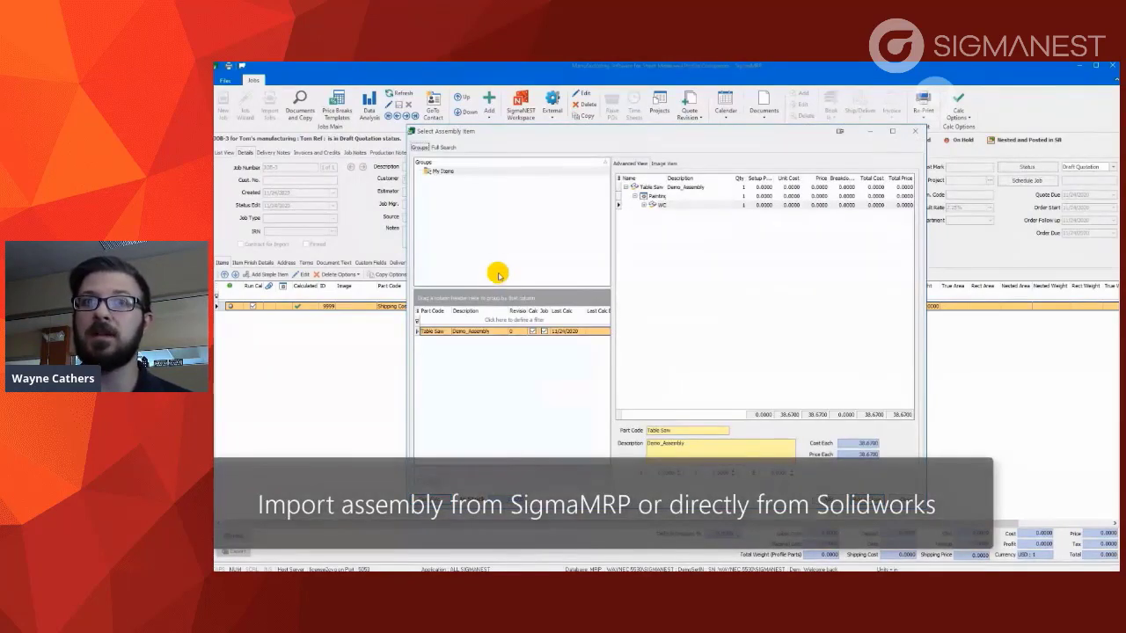
left_click(645, 205)
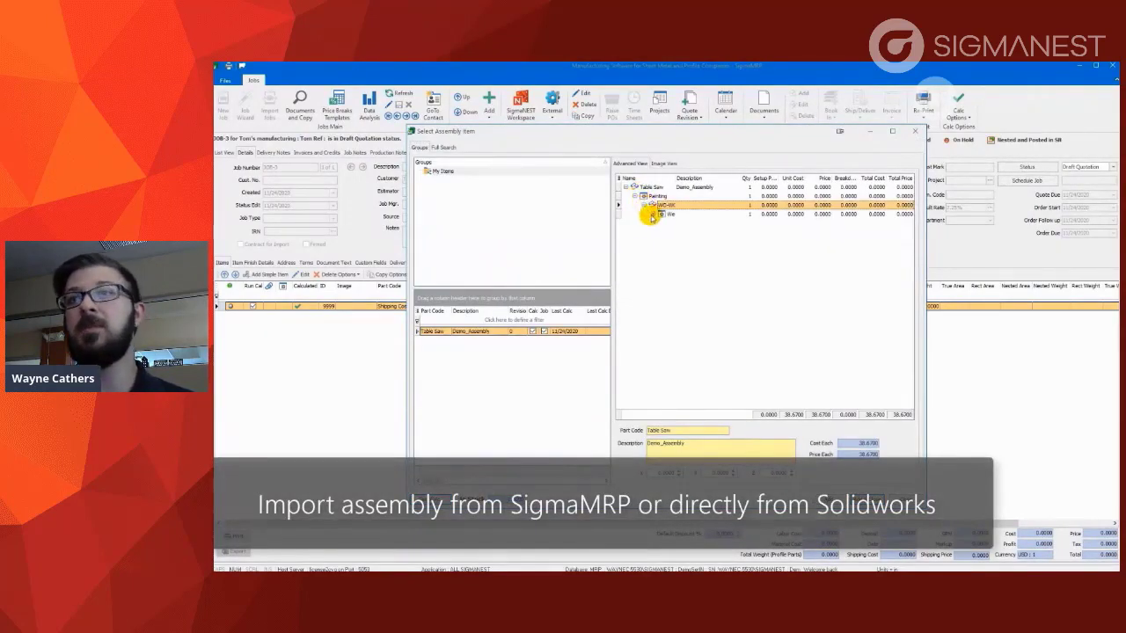
left_click(659, 214)
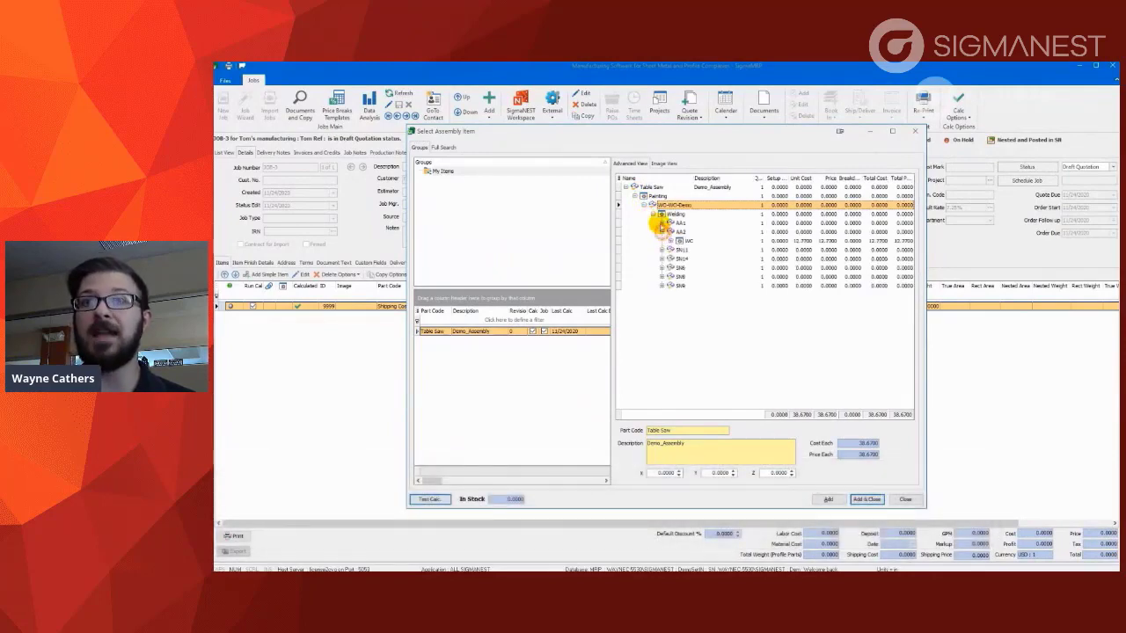
left_click(663, 163)
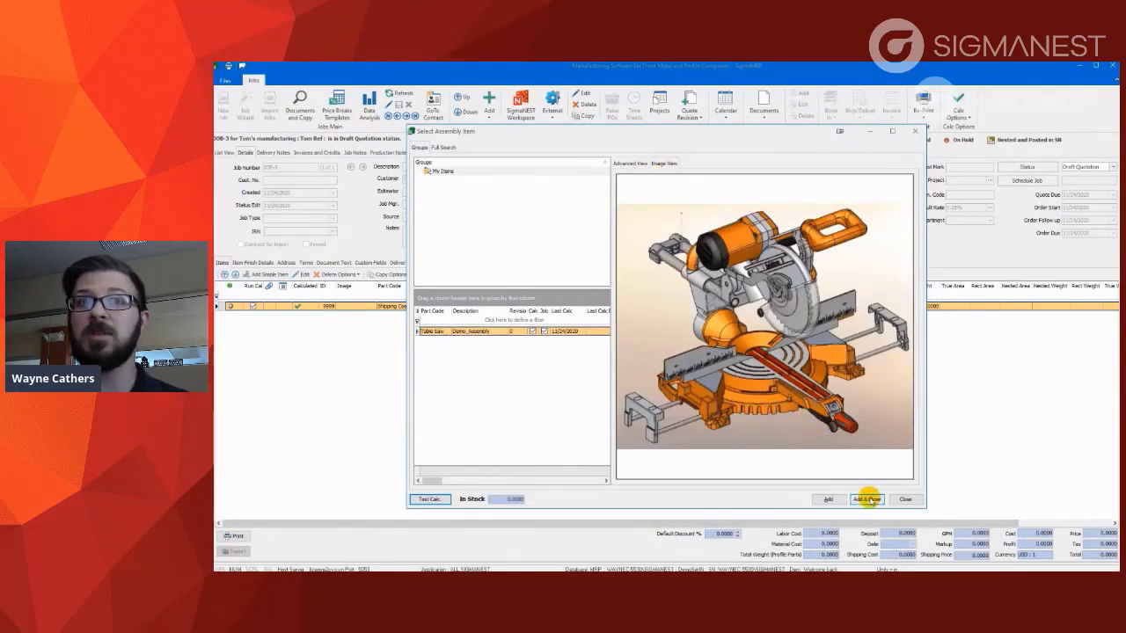
left_click(866, 498)
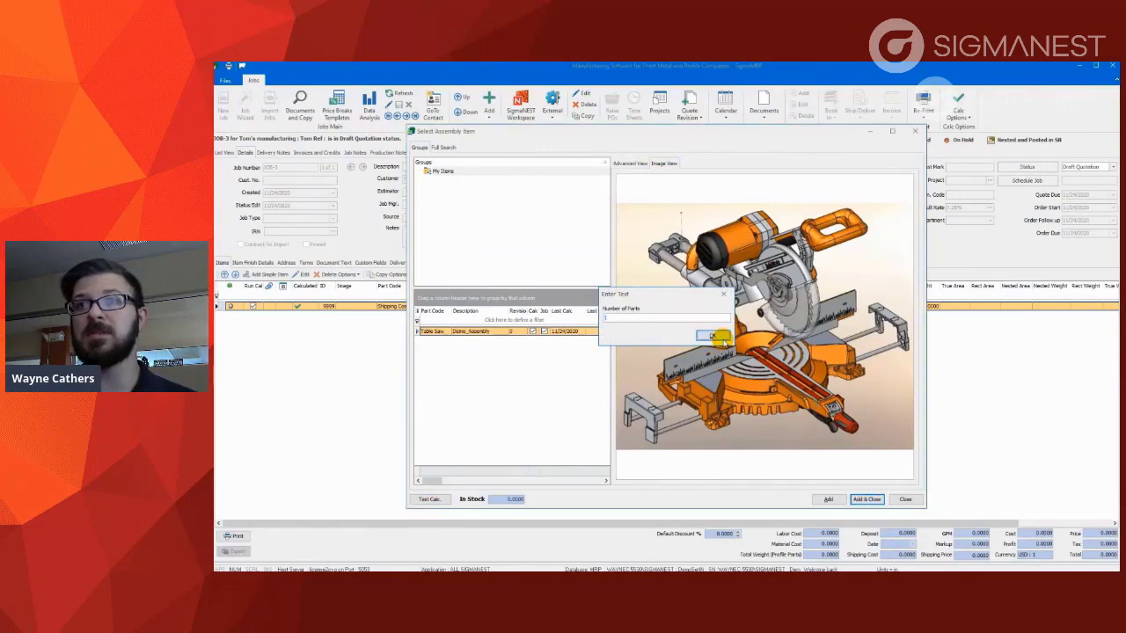
left_click(713, 337)
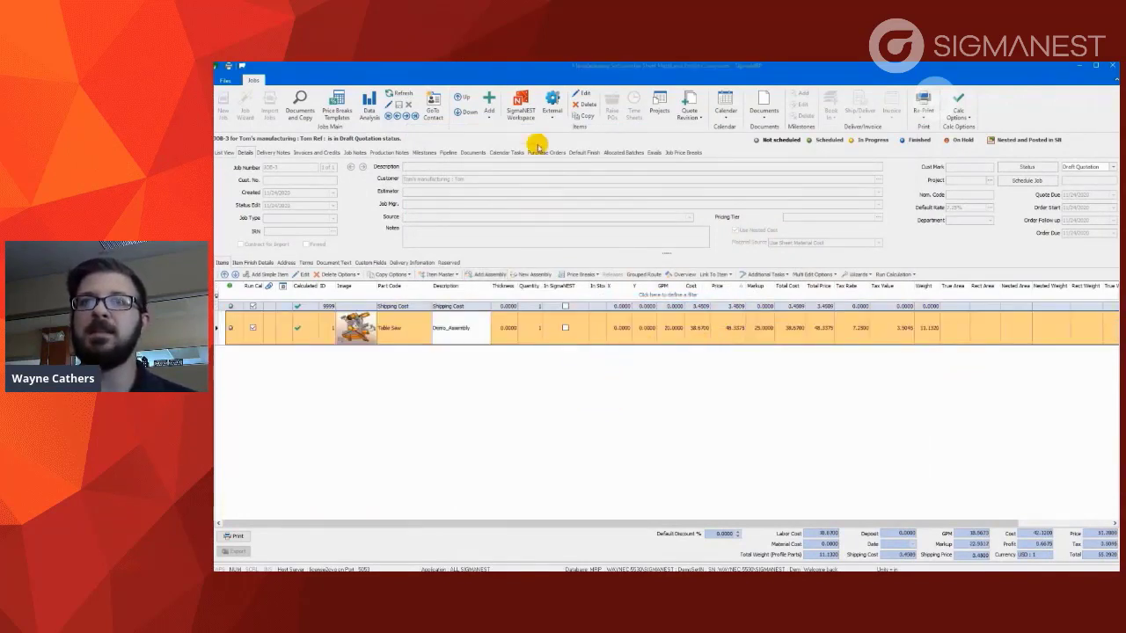
Step: Open the job in the SigmaNEST workspace and load parts AA3 and AA4 from the parts list
left_click(519, 102)
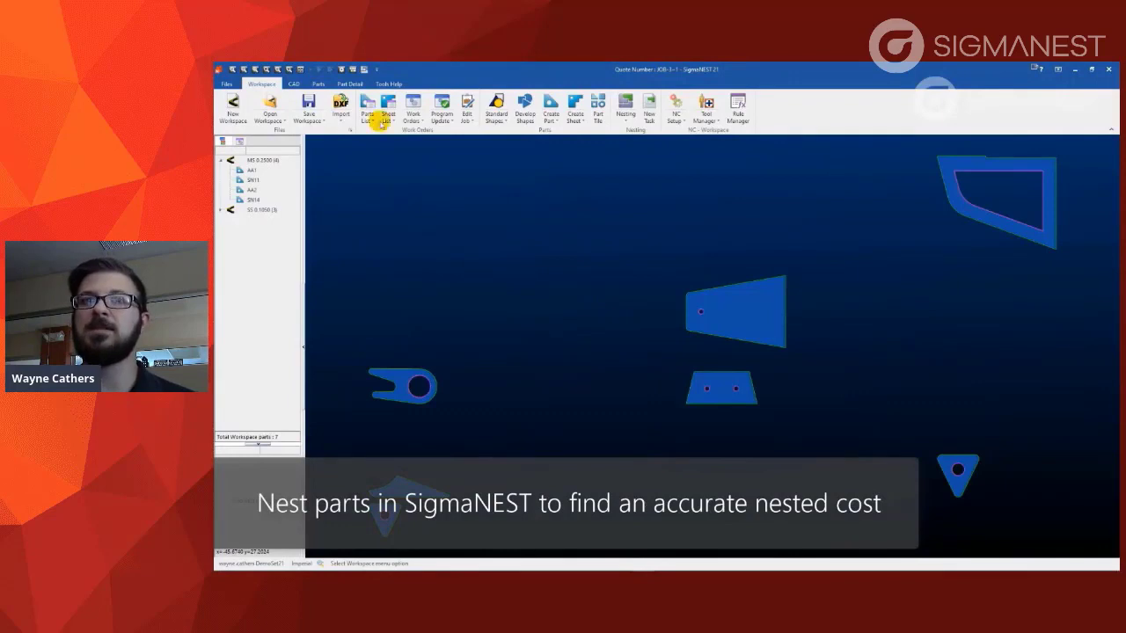
left_click(366, 104)
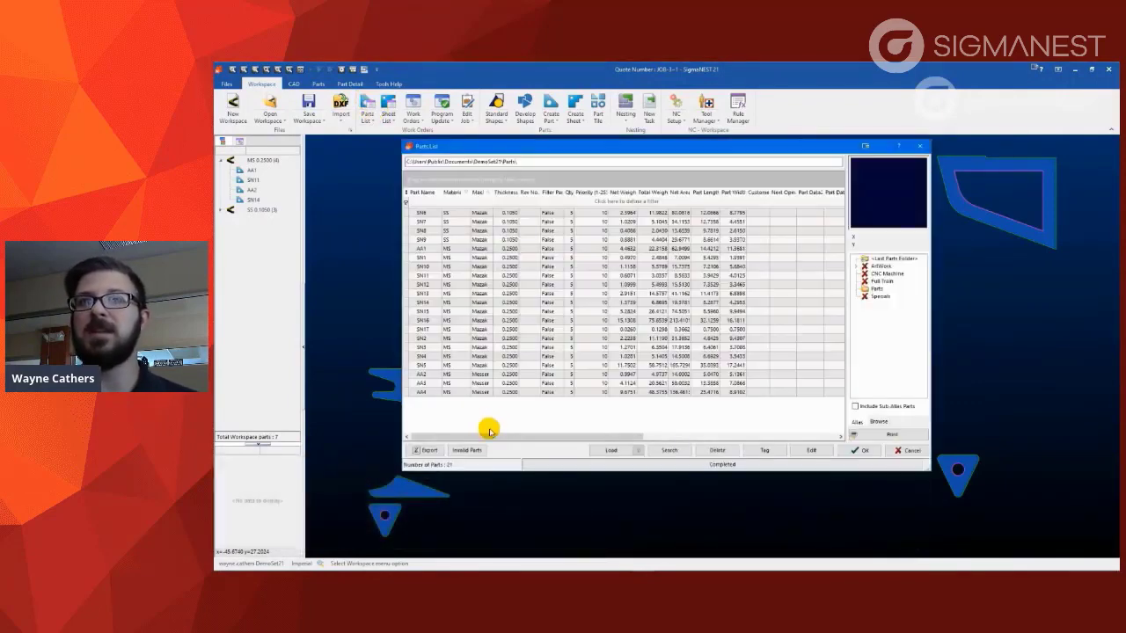
left_click_drag(429, 383, 427, 391)
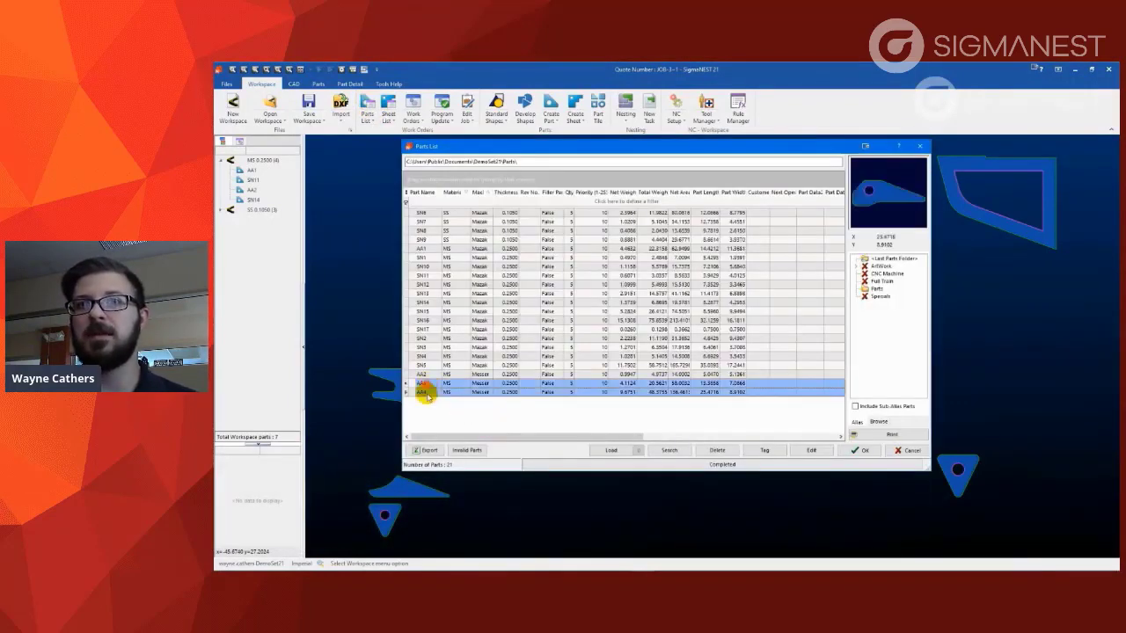
left_click(865, 450)
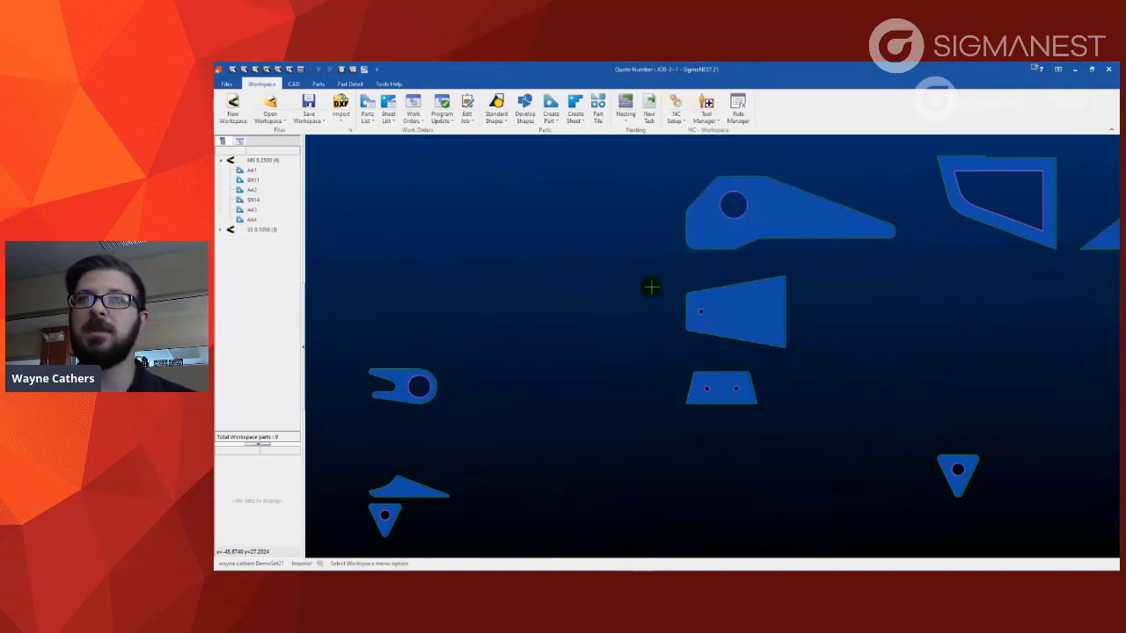
left_click(336, 121)
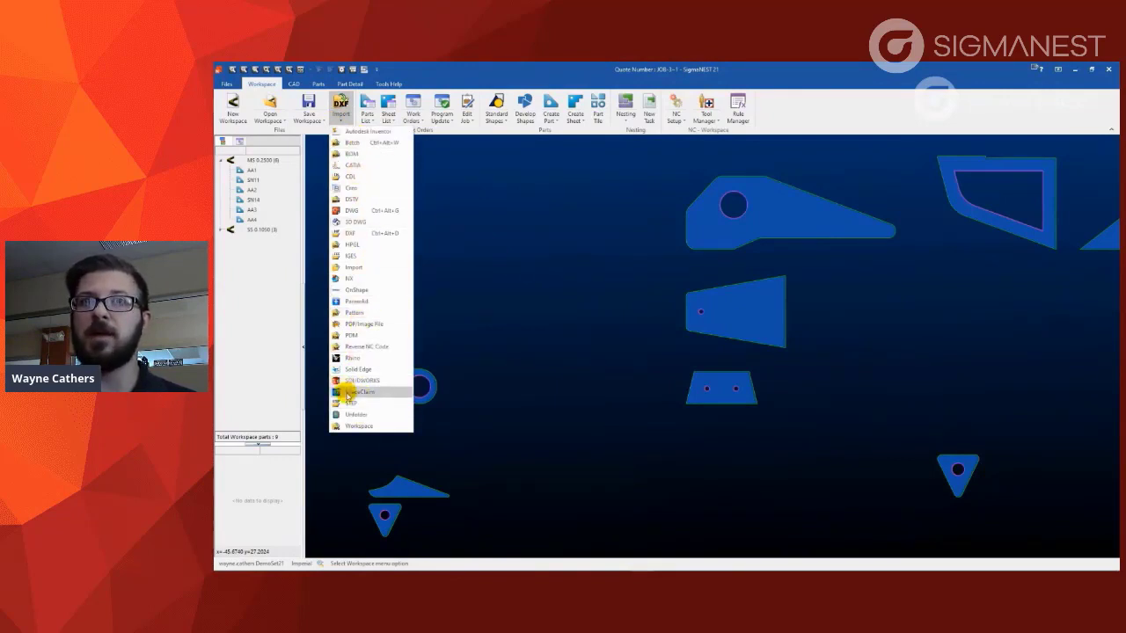
left_click(522, 188)
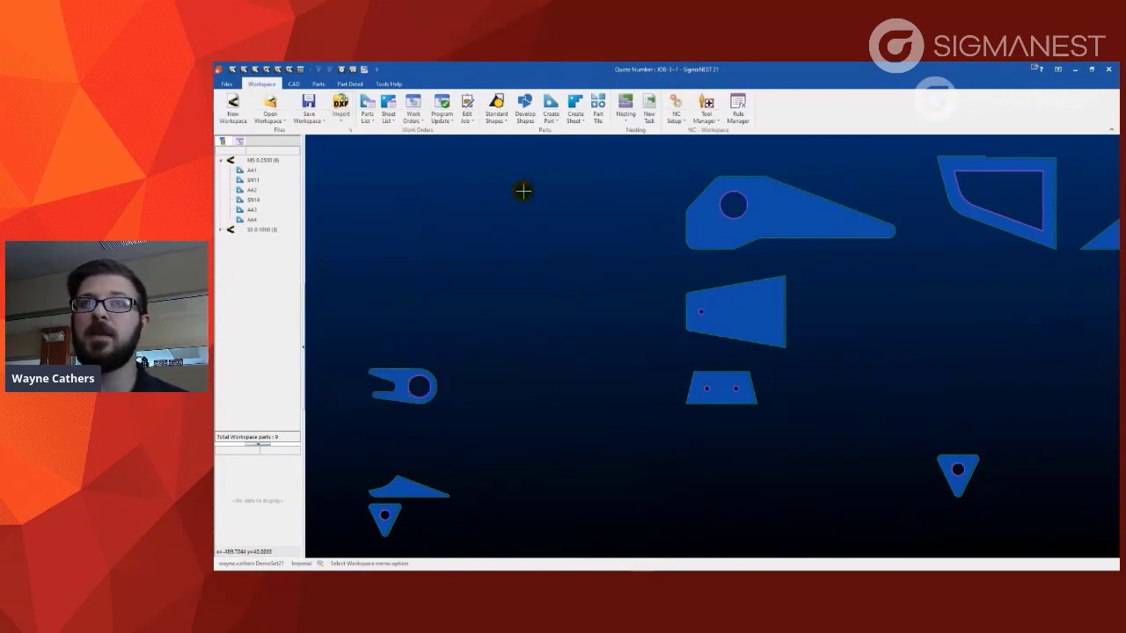
Step: Create nesting tasks automatically by group with Auto Task and run them to nest all the workspace parts
left_click(624, 123)
left_click(638, 148)
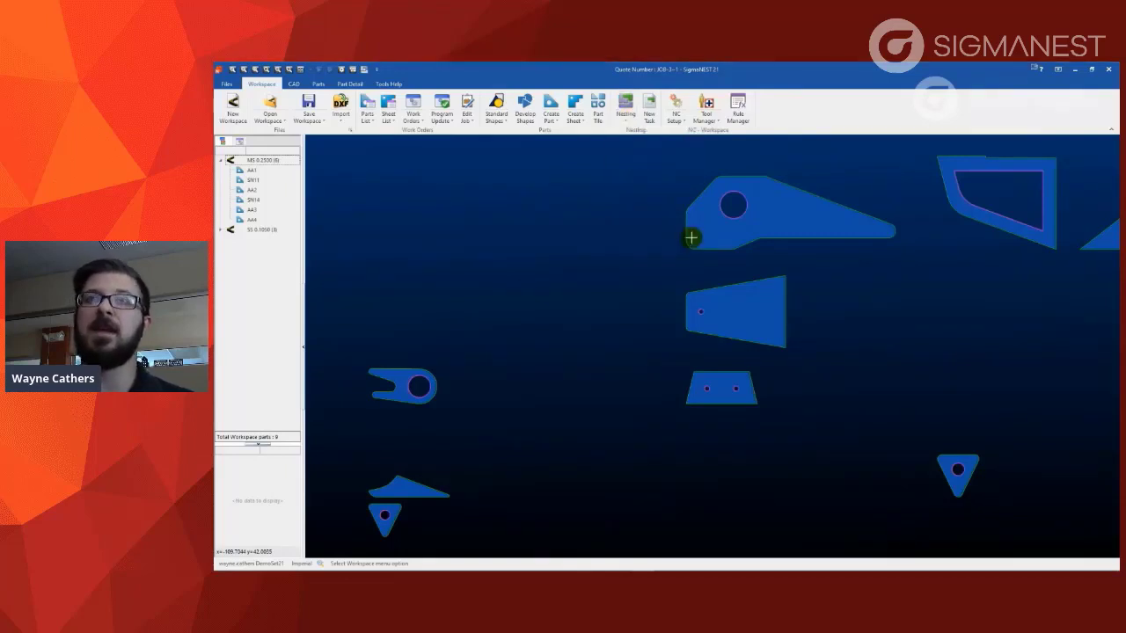
left_click(809, 402)
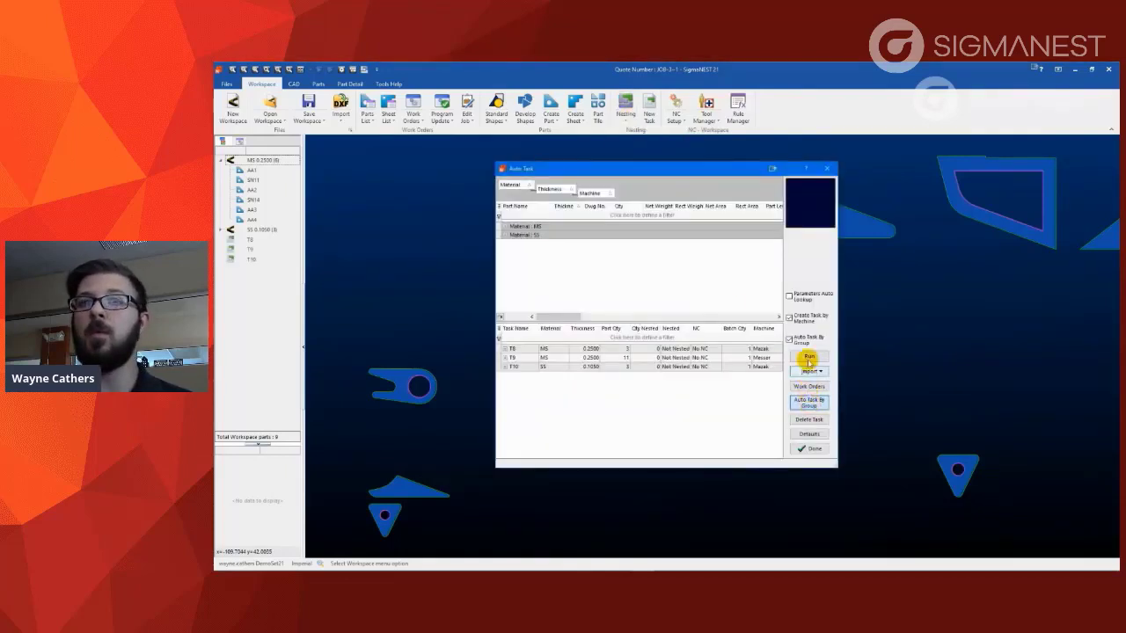
left_click(810, 356)
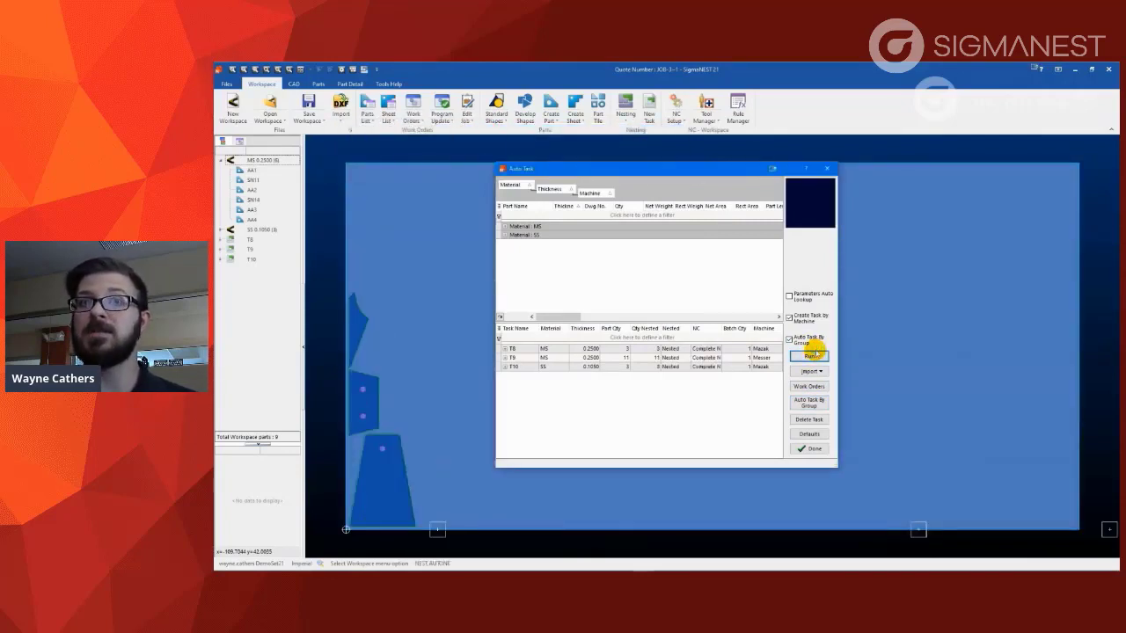
left_click(829, 169)
Step: Review the nested sheet layouts of tasks T8, T9 and T10
left_click(251, 239)
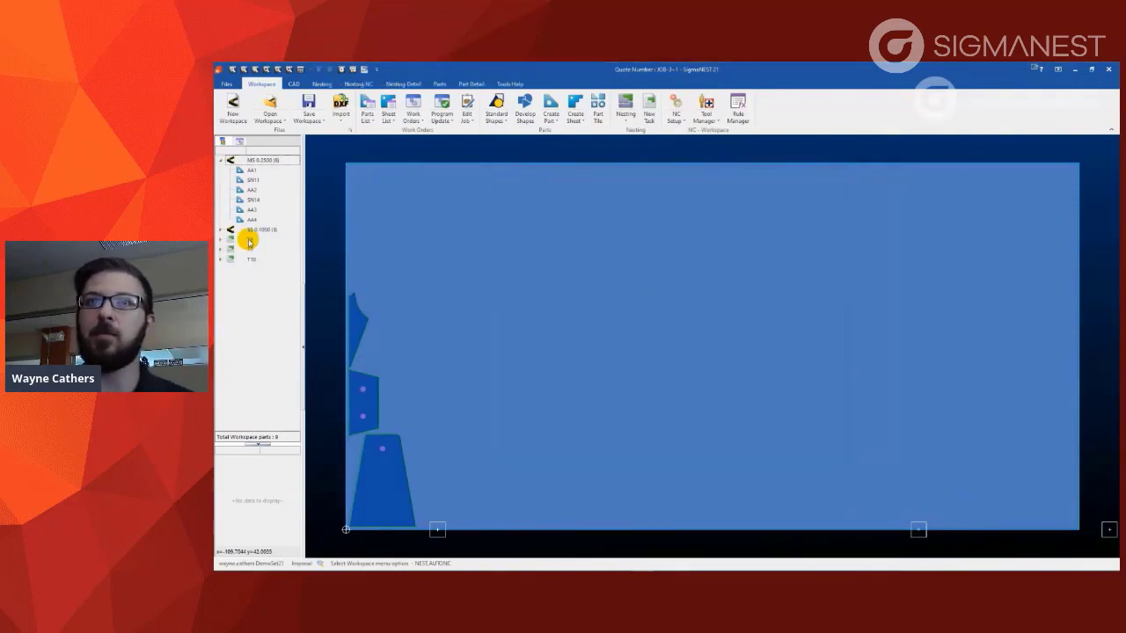
double_click(248, 240)
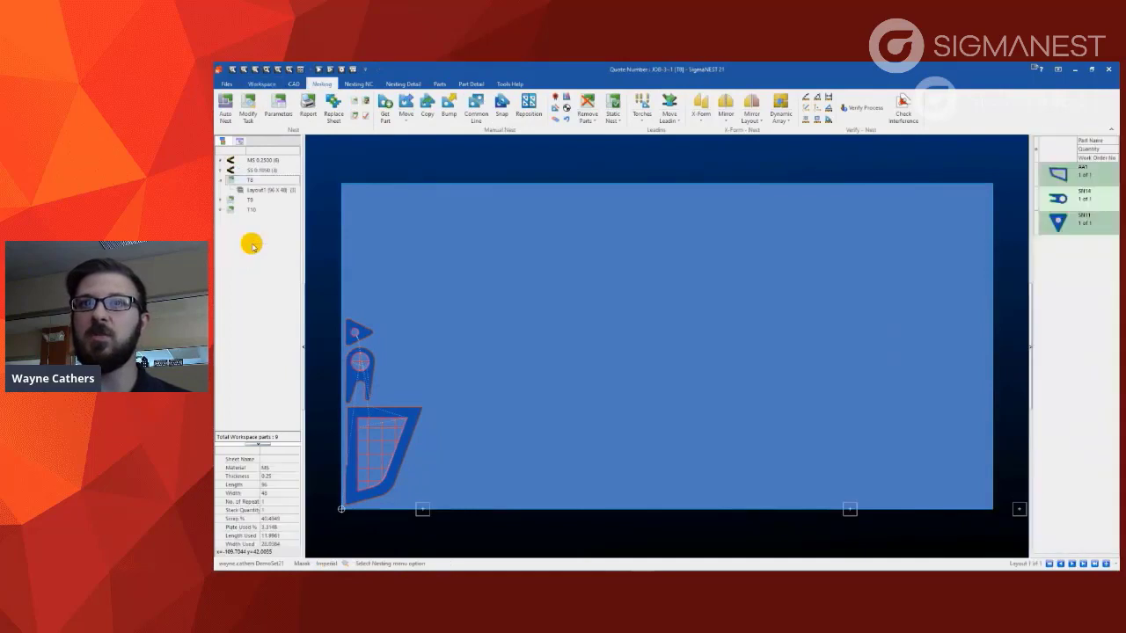
left_click(252, 213)
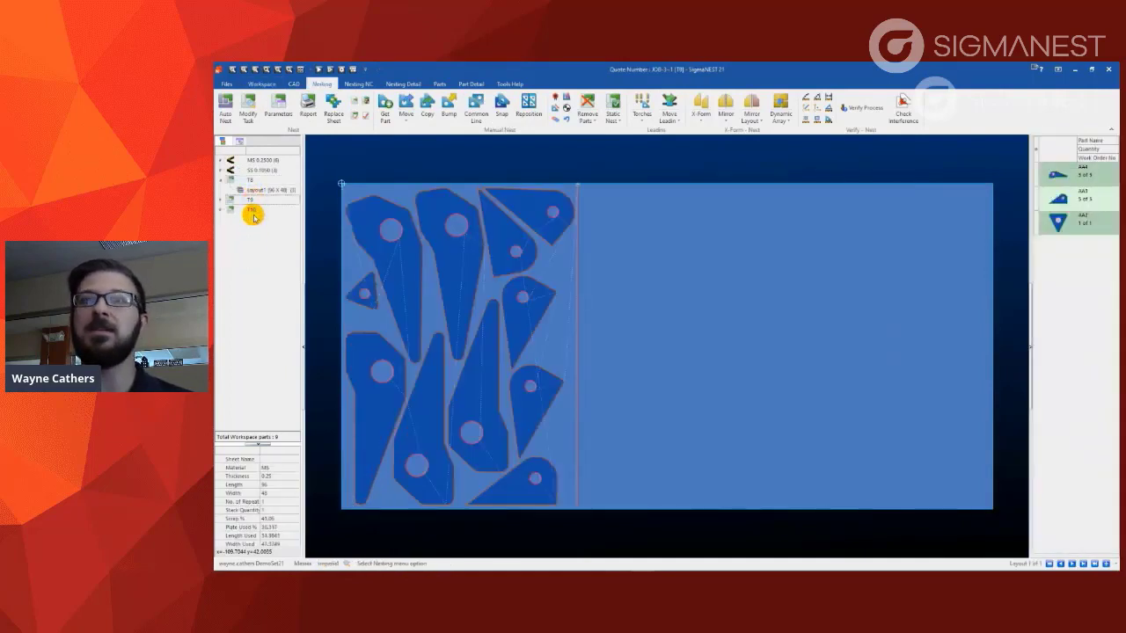
left_click(253, 211)
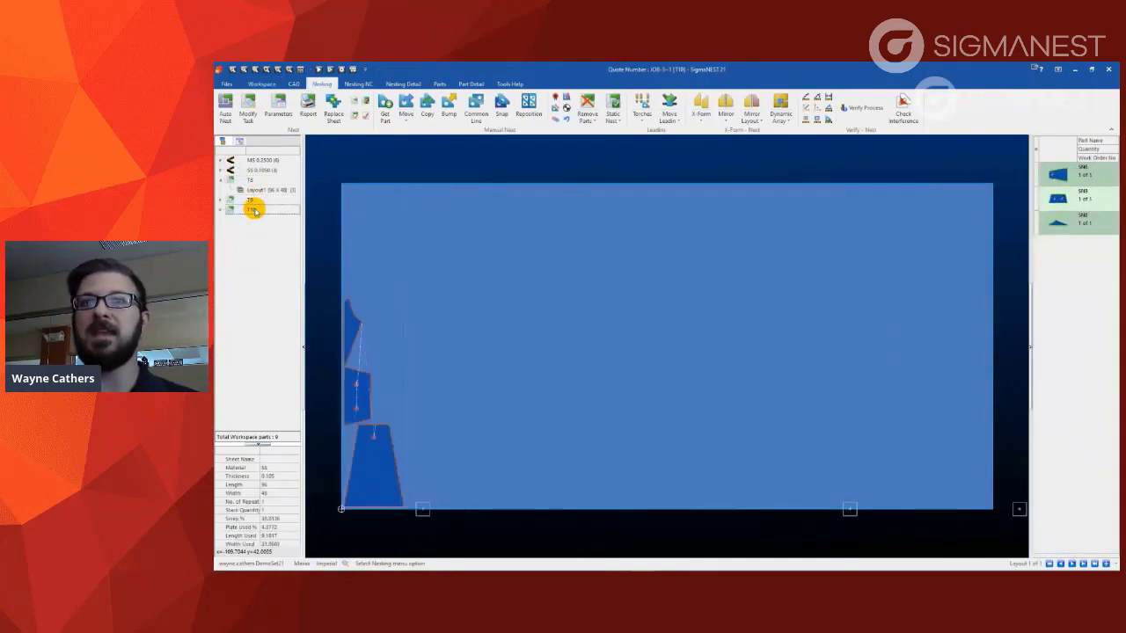
Step: Send the nested workspace back to the quote with Edit Job and switch to SigmaMRP
left_click(261, 85)
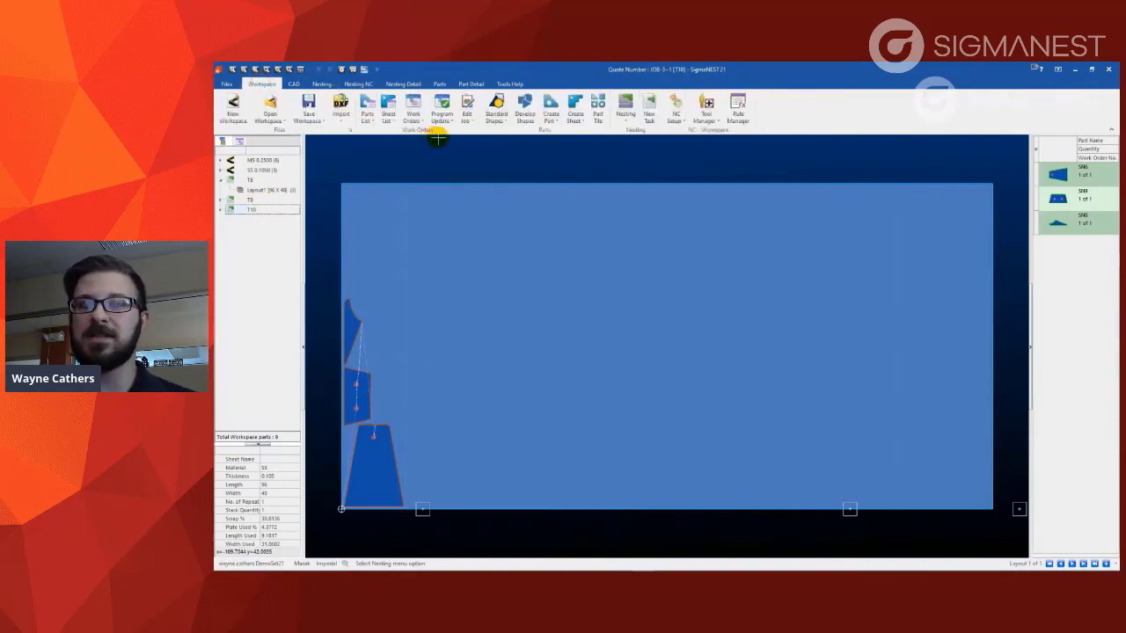
left_click(470, 102)
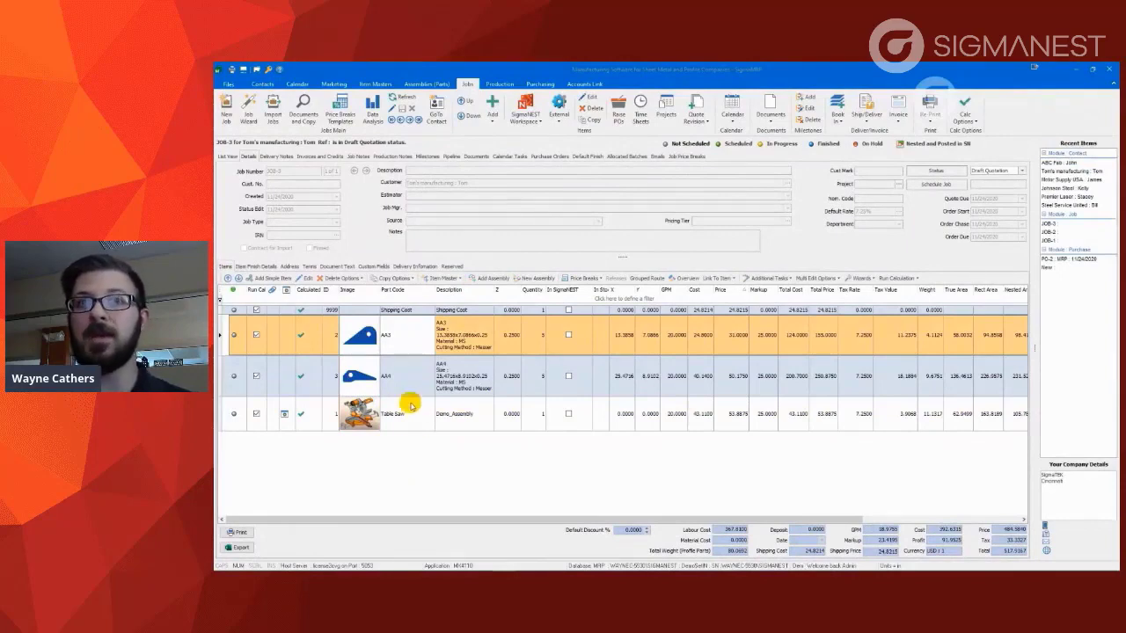
Step: Add a Bending operation with a time of 25 to part AA3's work order WO-AA3 and recalculate the costs
left_click(405, 342)
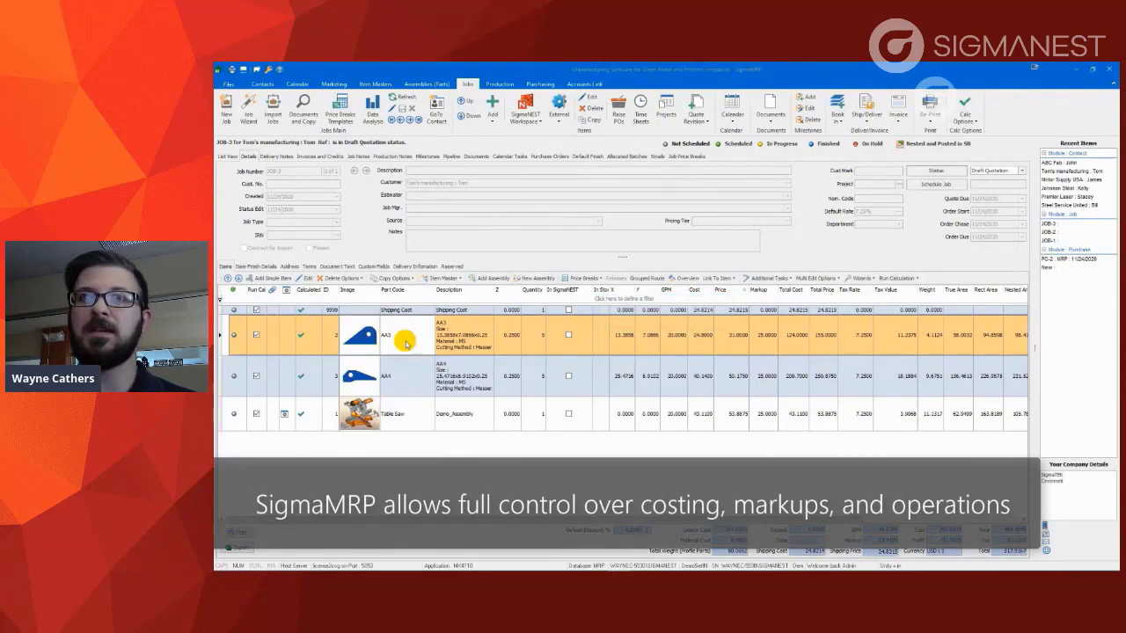
double_click(405, 342)
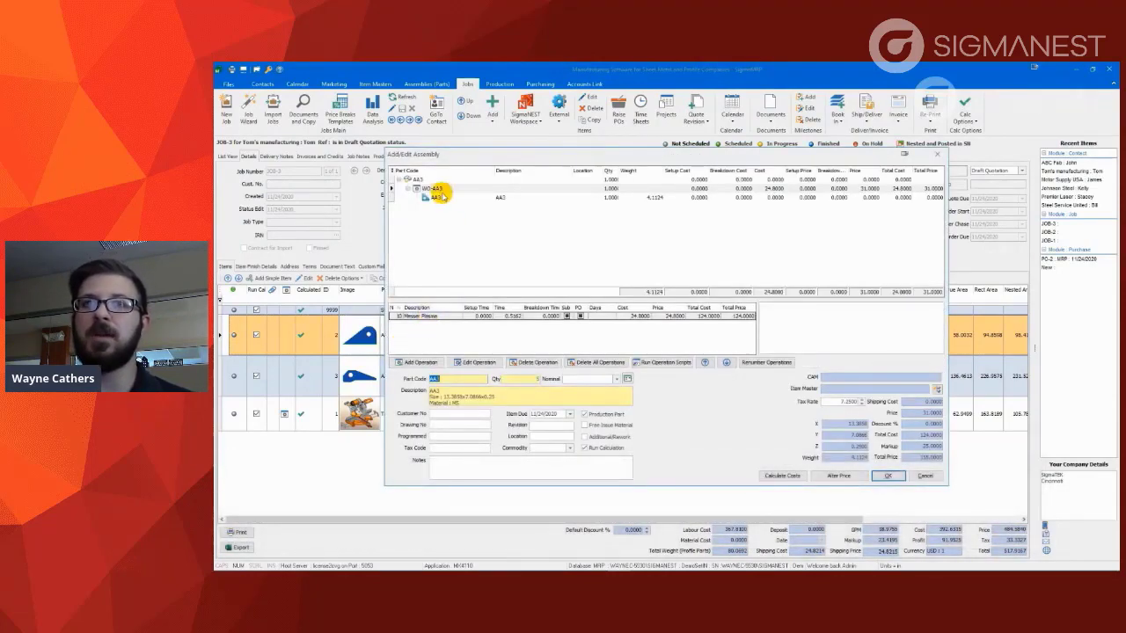
left_click(435, 189)
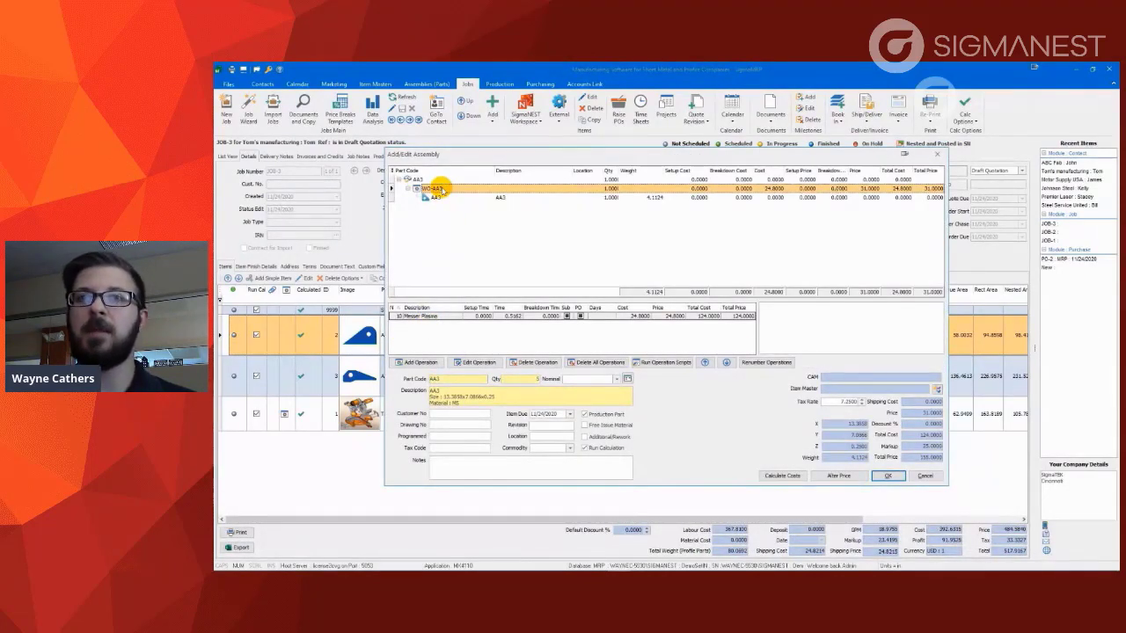
left_click(424, 363)
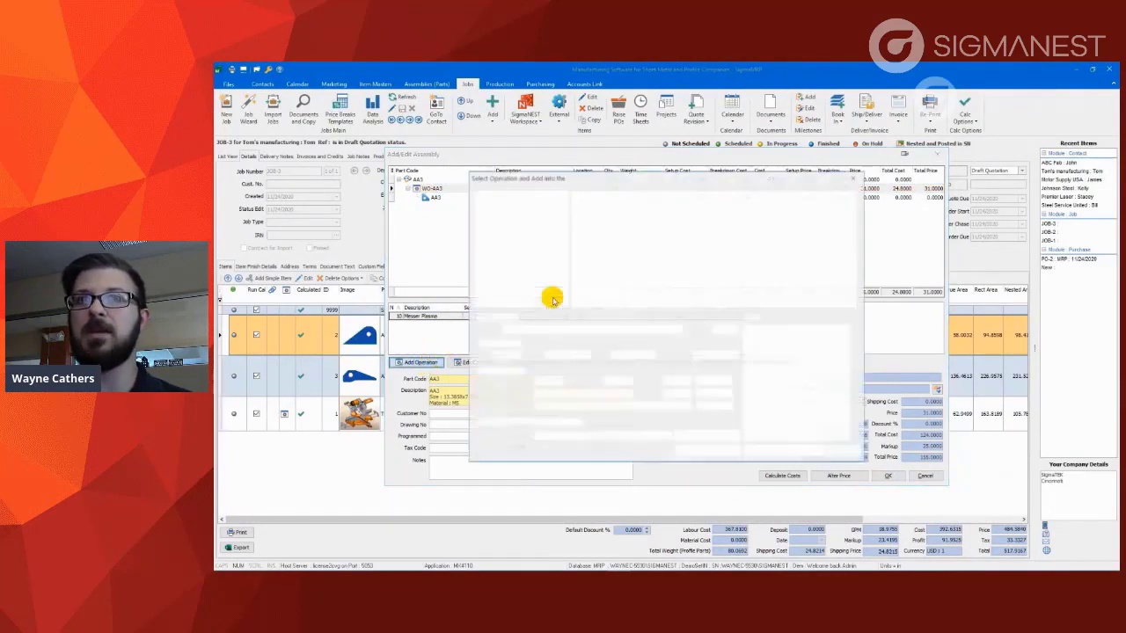
left_click(583, 205)
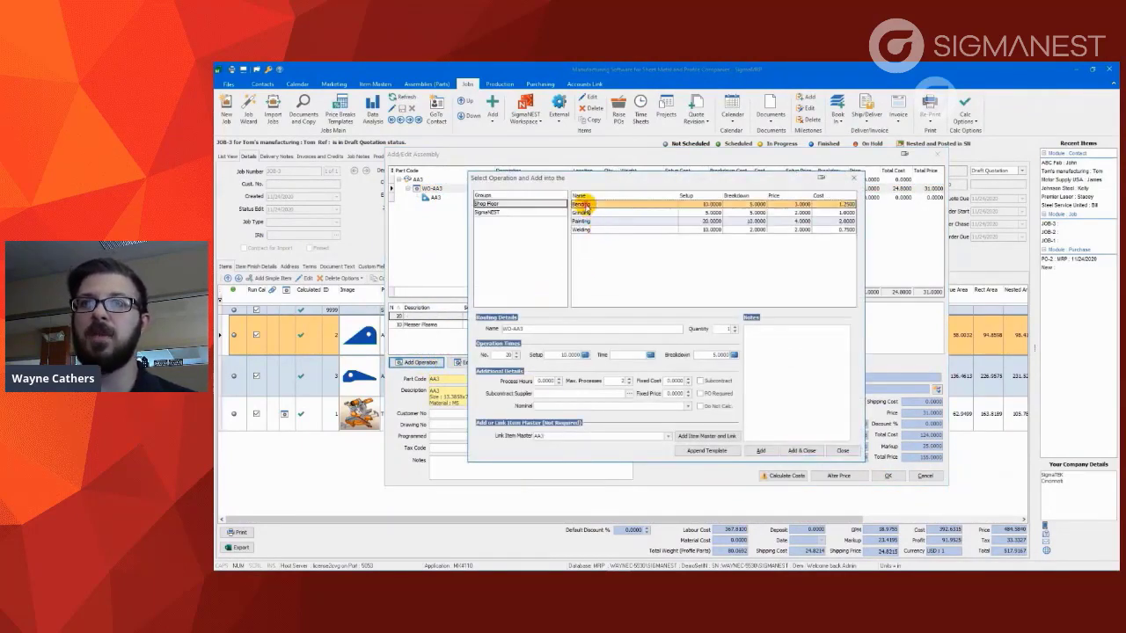
left_click(623, 354)
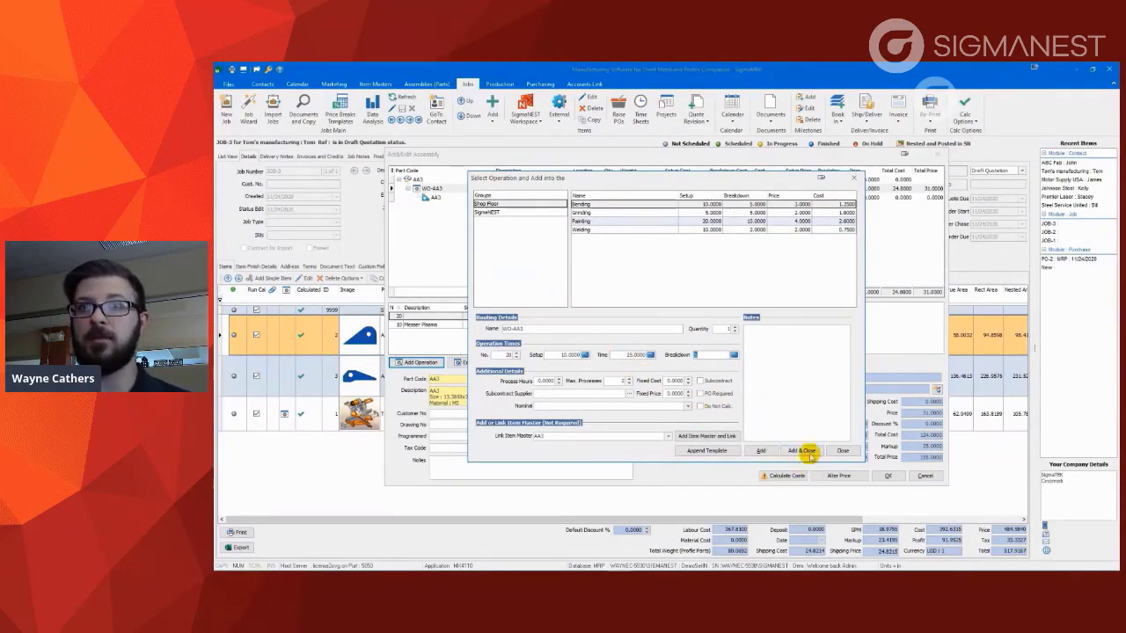
left_click(802, 450)
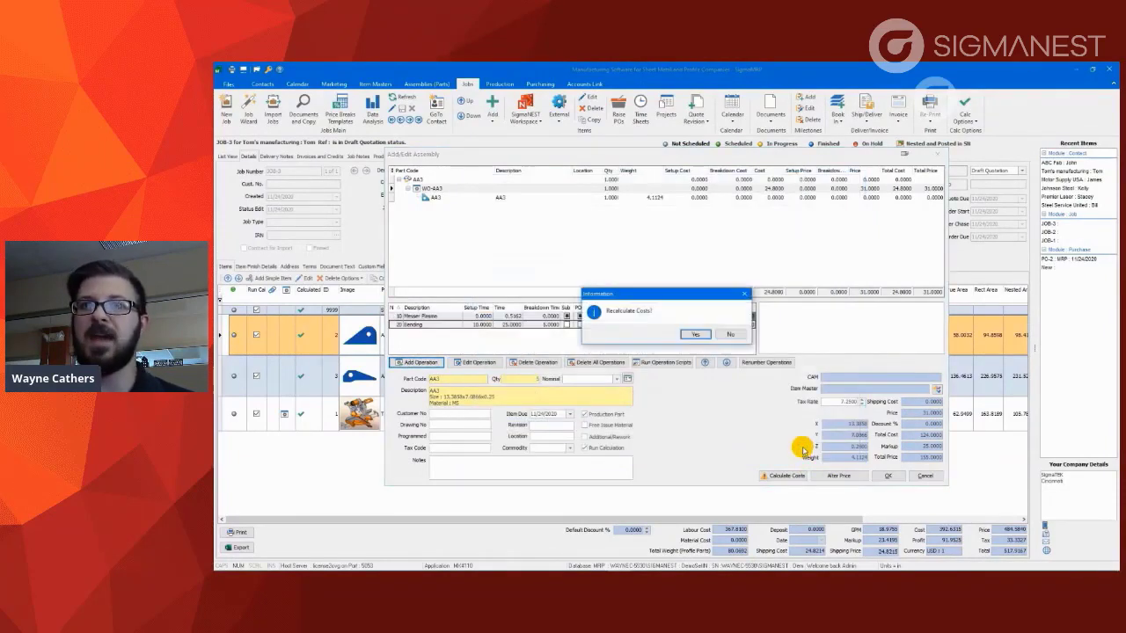
left_click(694, 335)
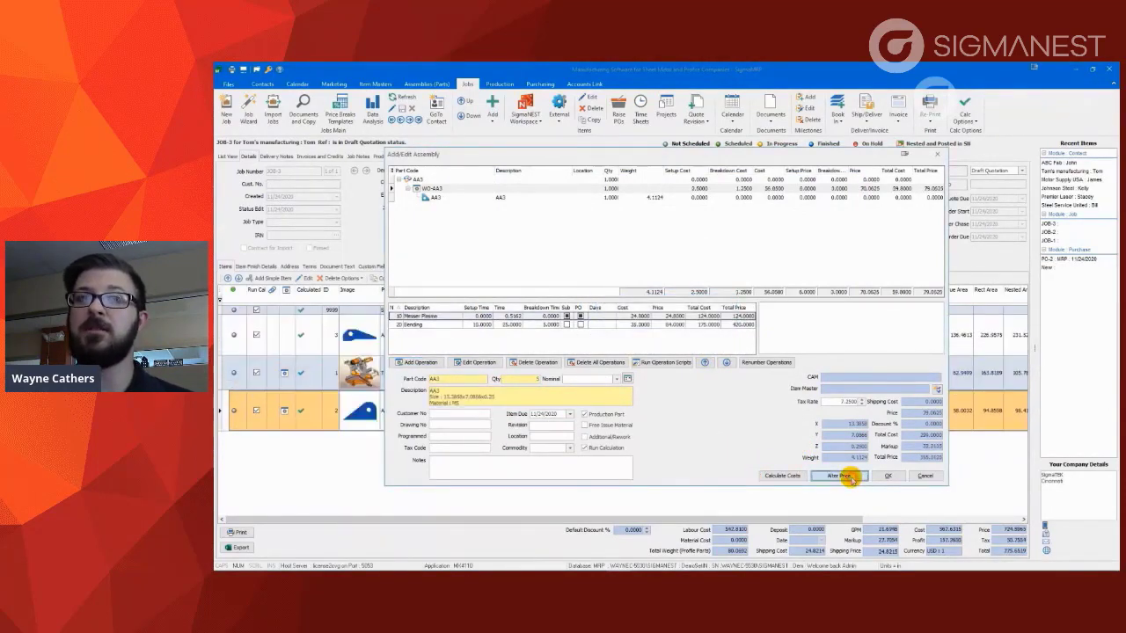
Step: Alter part AA3's price to 85, recalculate, and save the item
left_click(840, 476)
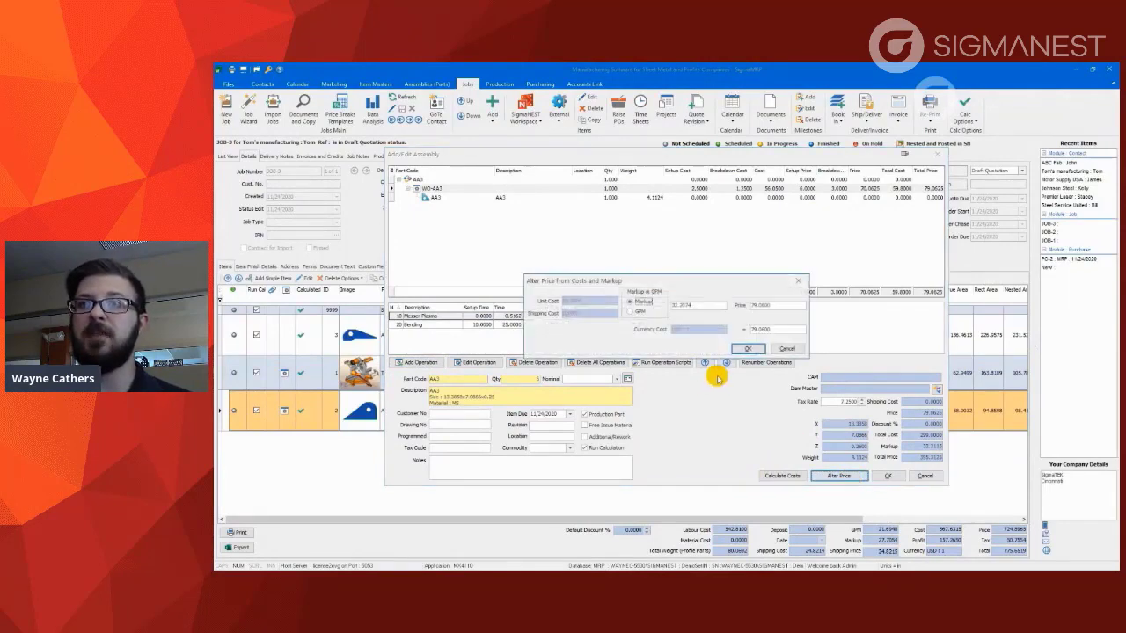
double_click(759, 305)
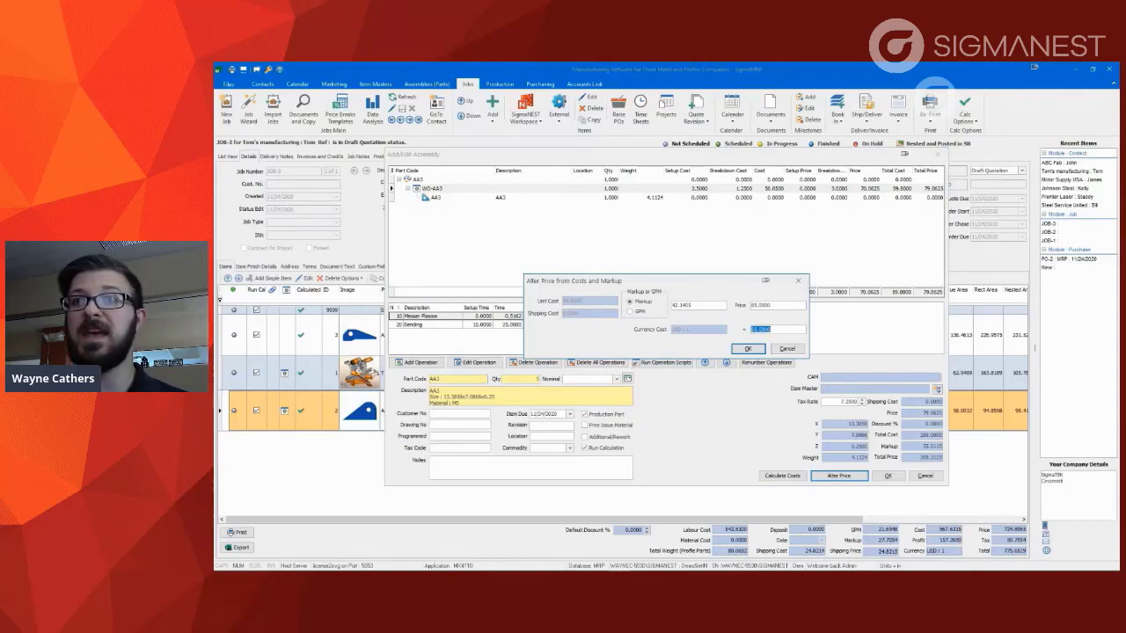
left_click(748, 348)
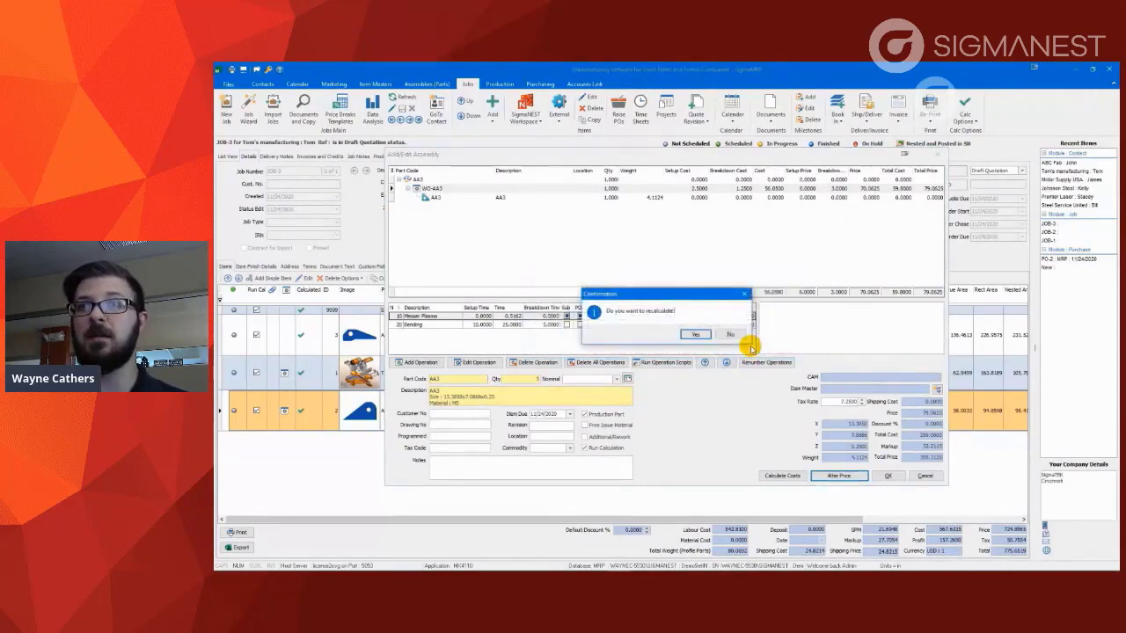
left_click(697, 335)
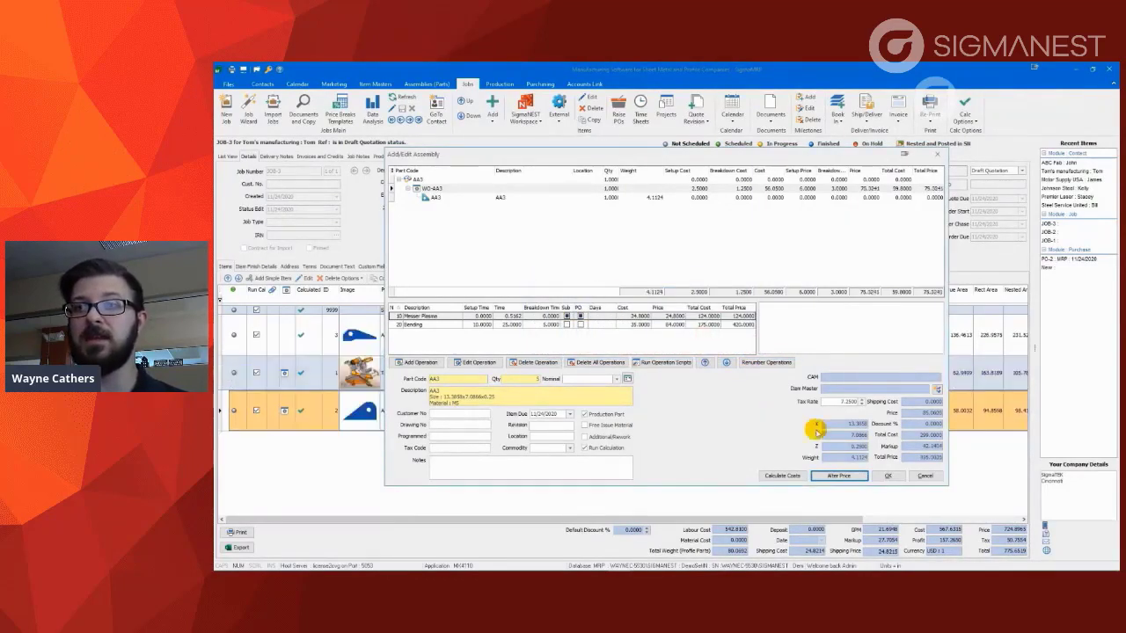
left_click(889, 476)
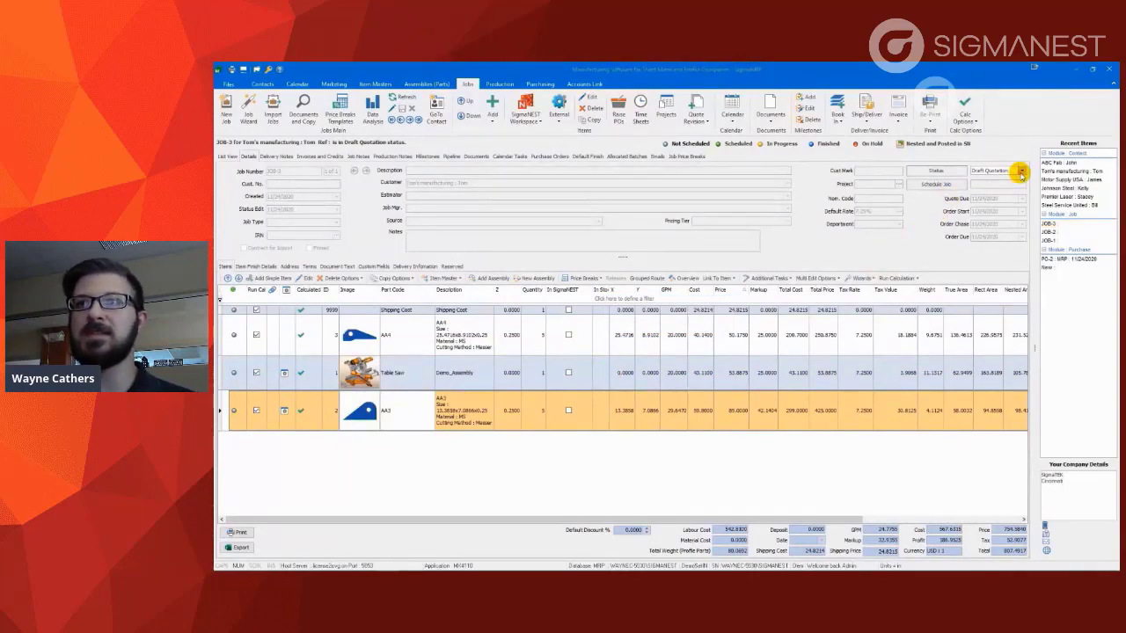
Step: Change JOB-3's status to Quote, preview the generated quotation document, and close the preview
left_click(1020, 171)
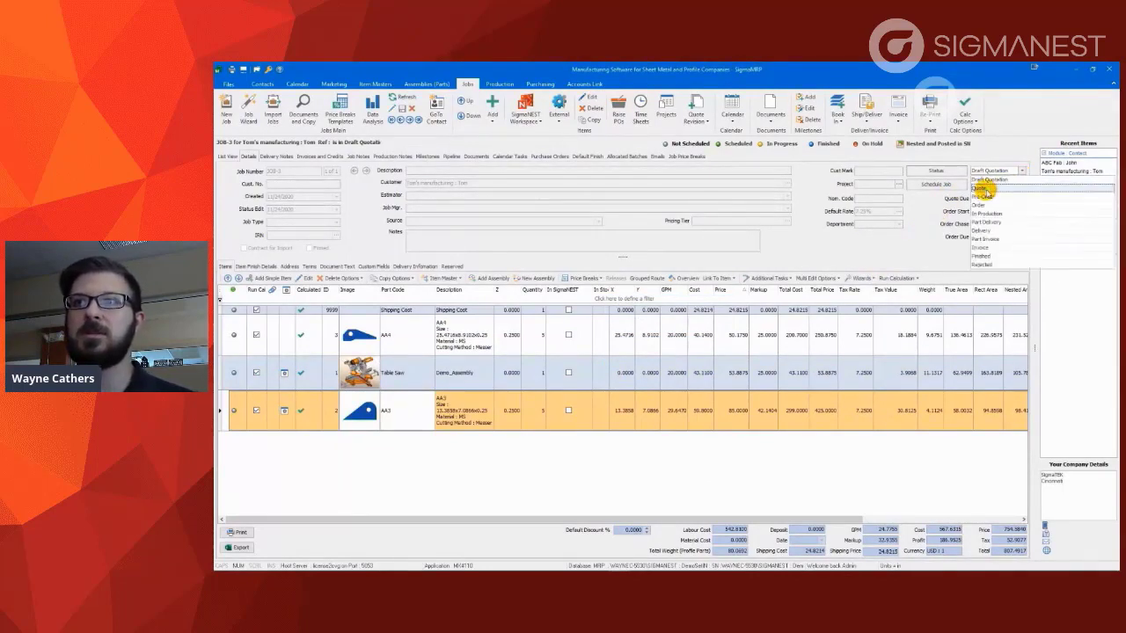
left_click(979, 189)
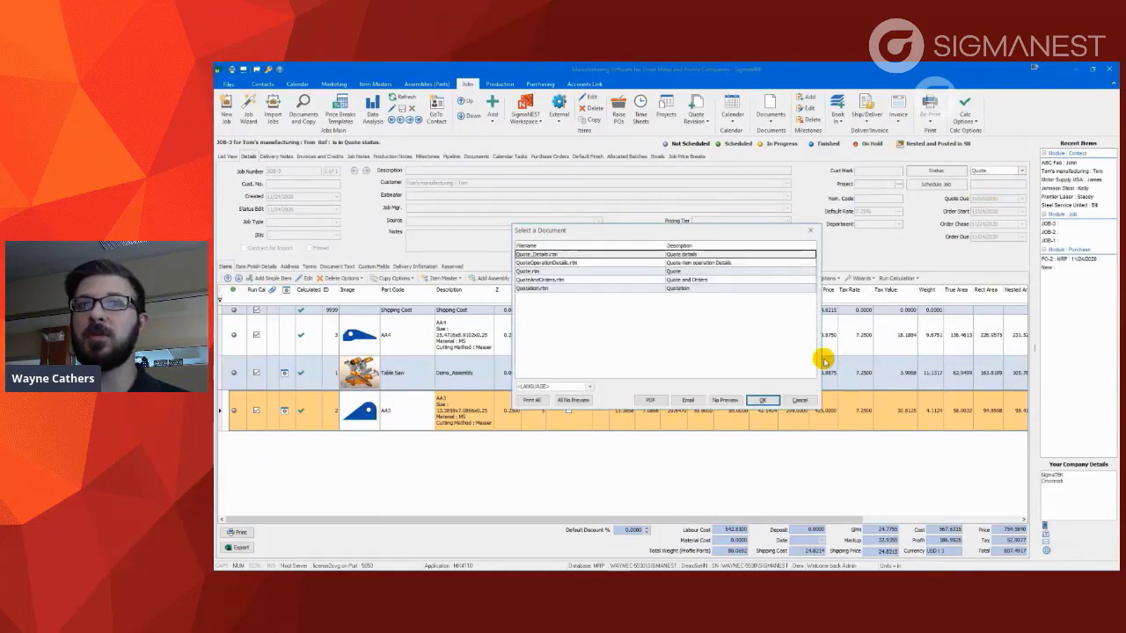
left_click(763, 401)
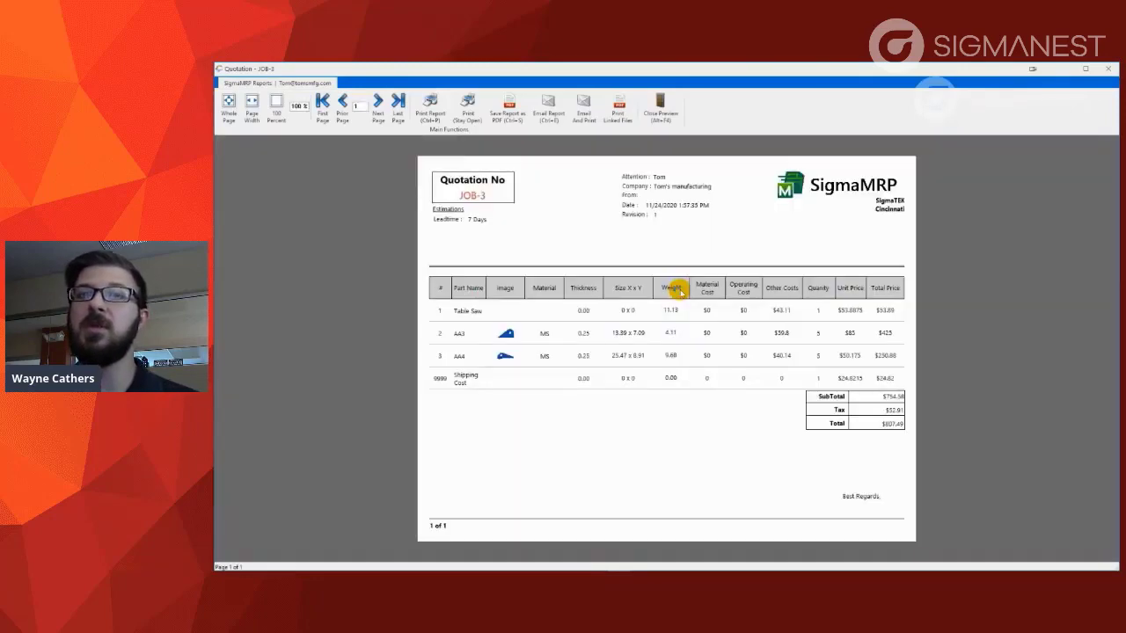
left_click(660, 110)
left_click(627, 373)
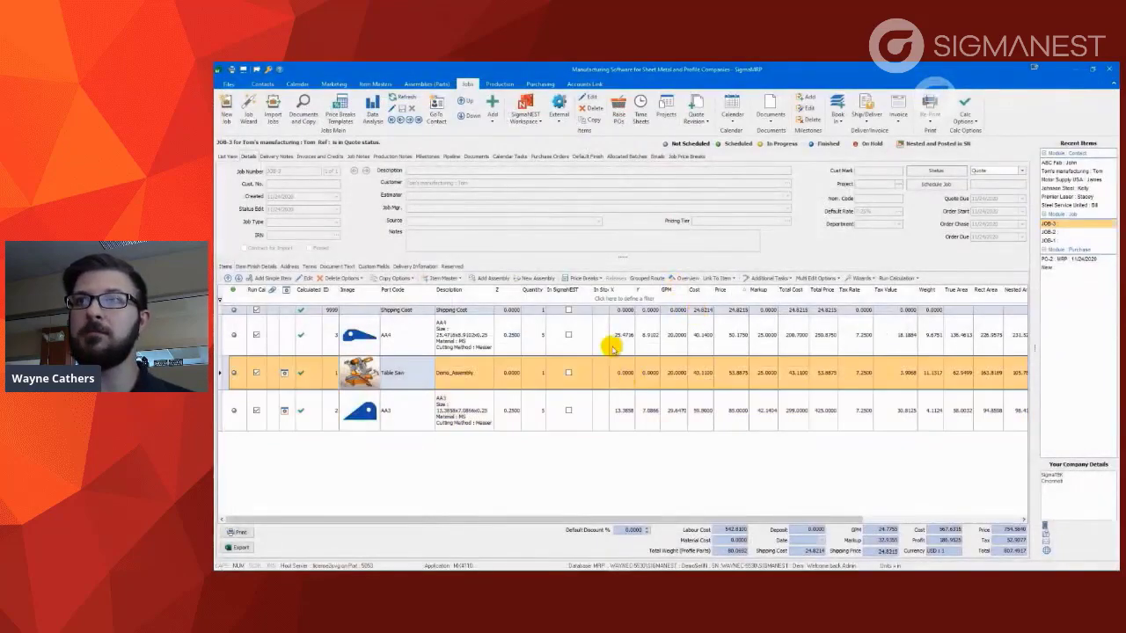
Step: Edit JOB-3's header to set the Order Due date to 11/27/2020 and save the job
left_click(392, 108)
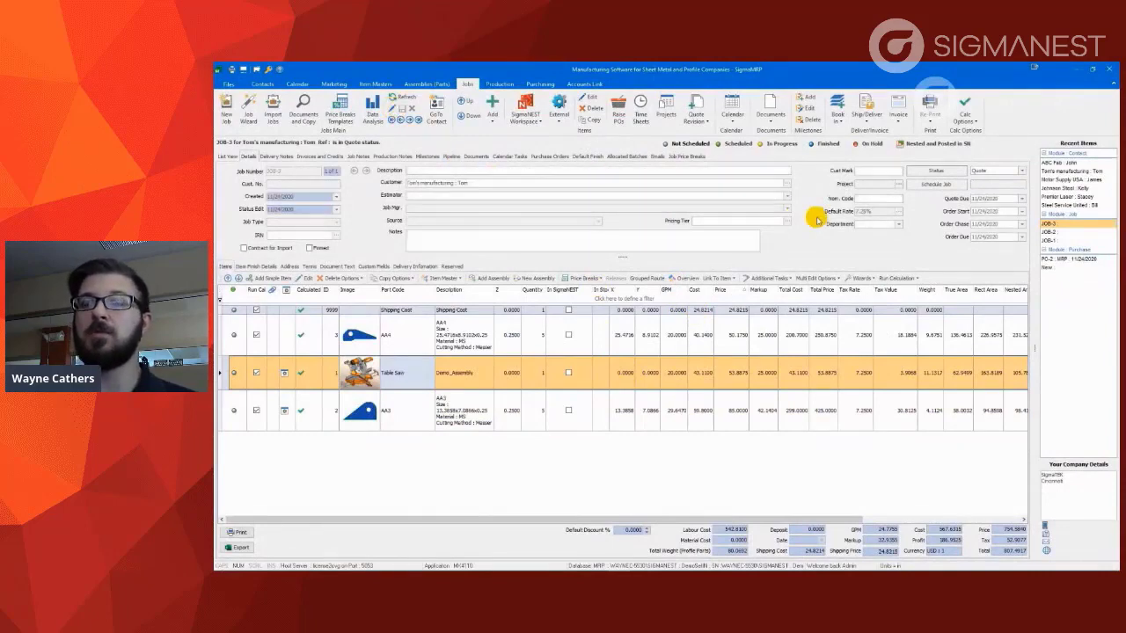
left_click(1020, 236)
left_click(1038, 310)
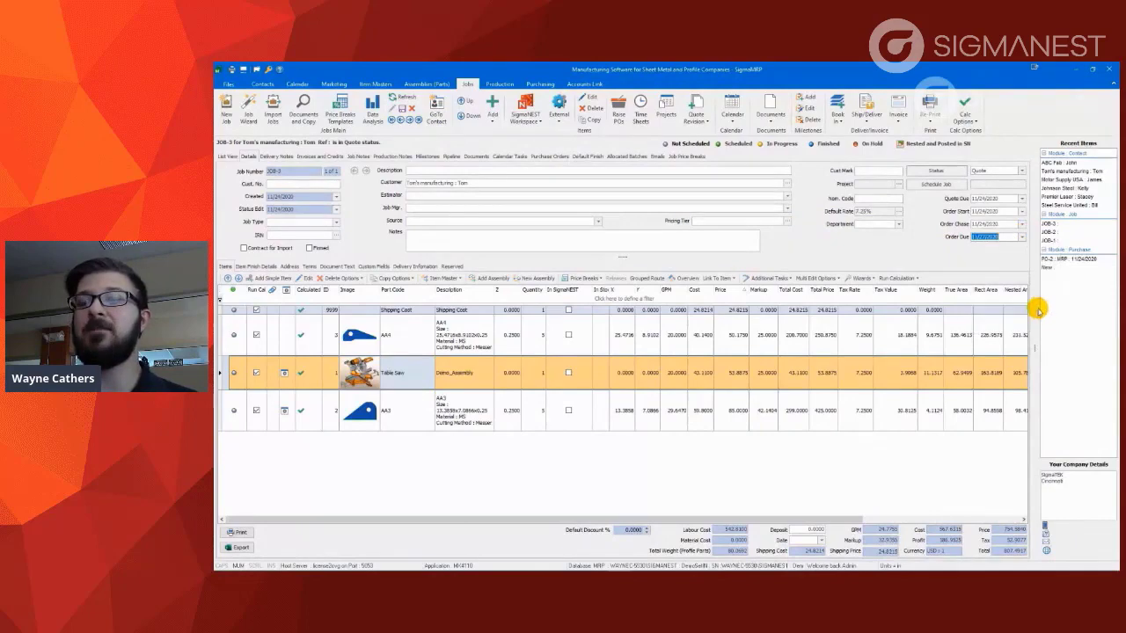
left_click(401, 109)
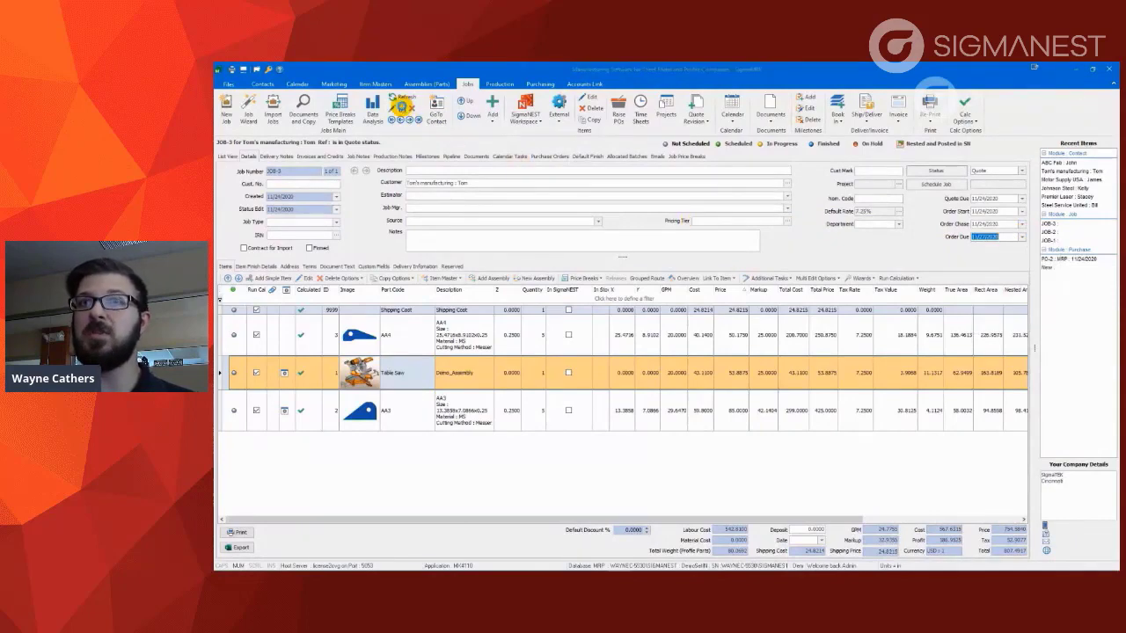
left_click(694, 336)
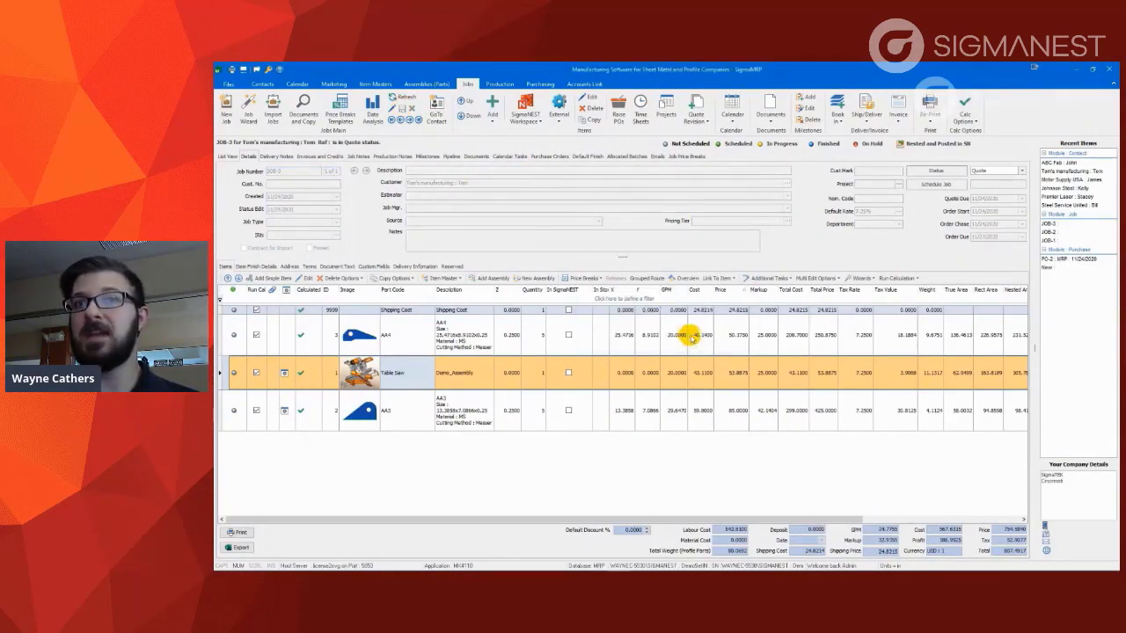
Step: Schedule JOB-3 forwards from 11/24/2020 to 11/27/2020 and refresh the job
left_click(936, 186)
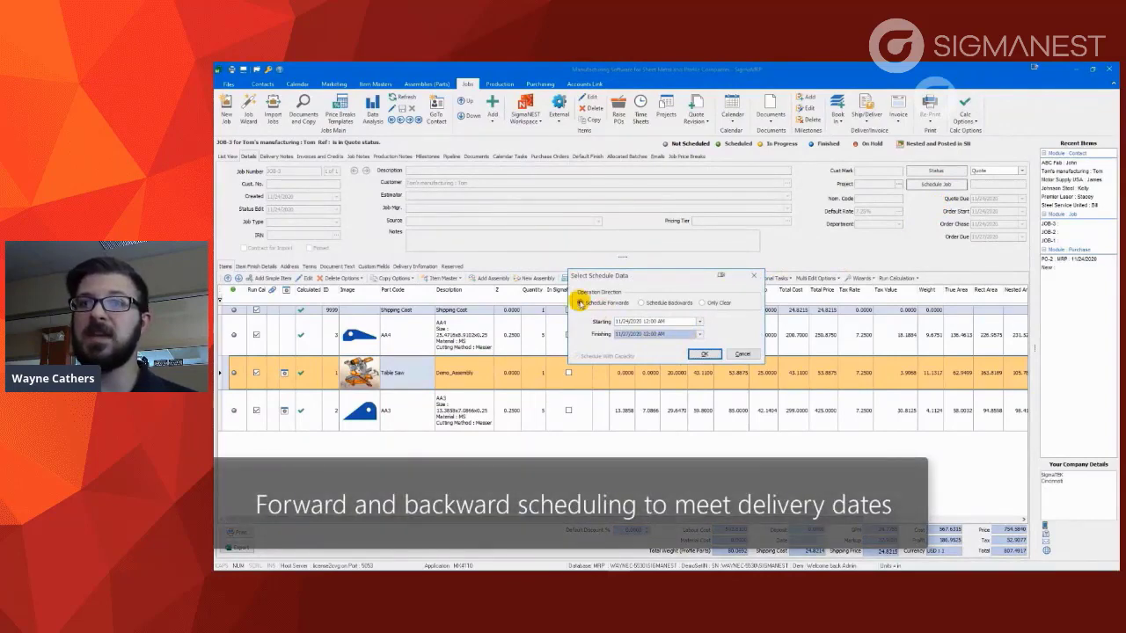
left_click(706, 355)
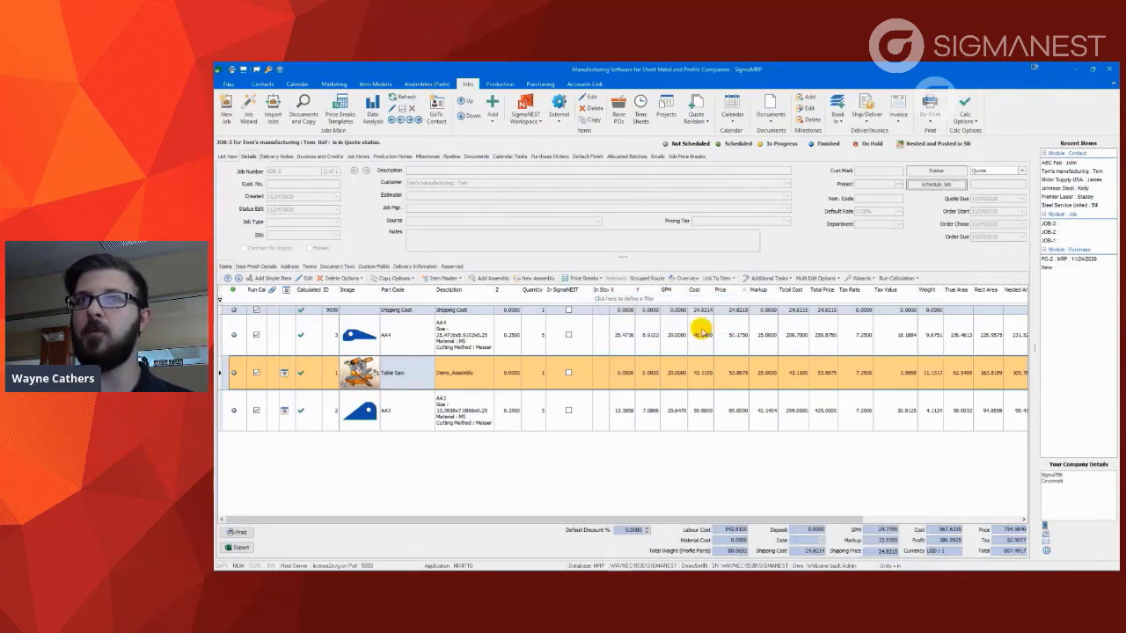
left_click(400, 98)
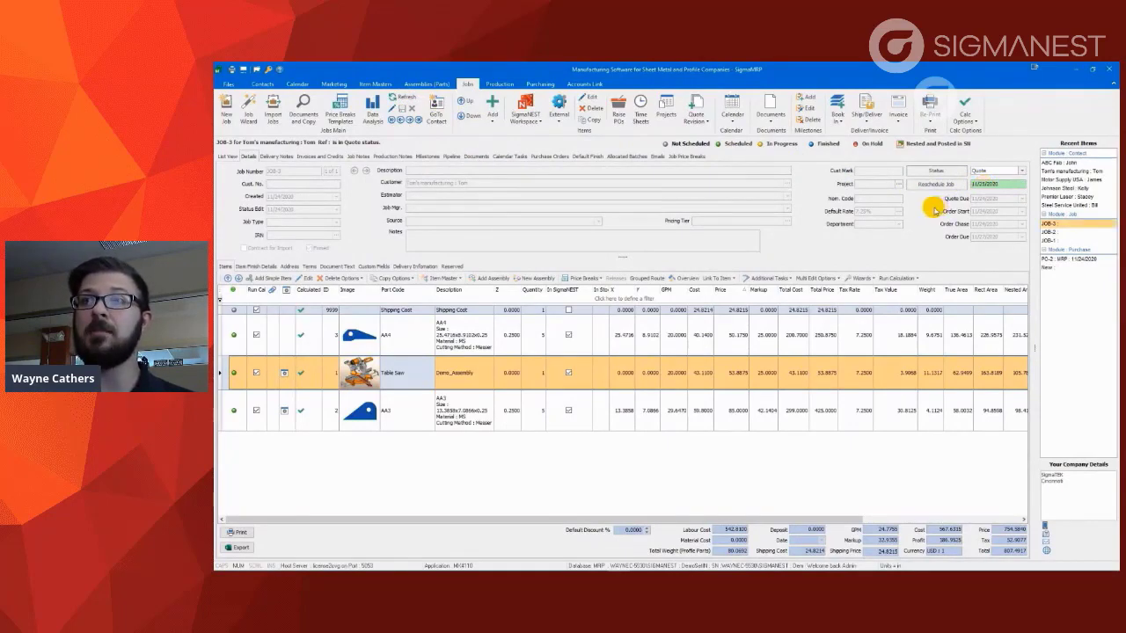
Step: Run Smart Purchase on JOB-3's material requirements to raise a Steel Service United order for one SS_120x60x0.105 sheet
left_click(621, 106)
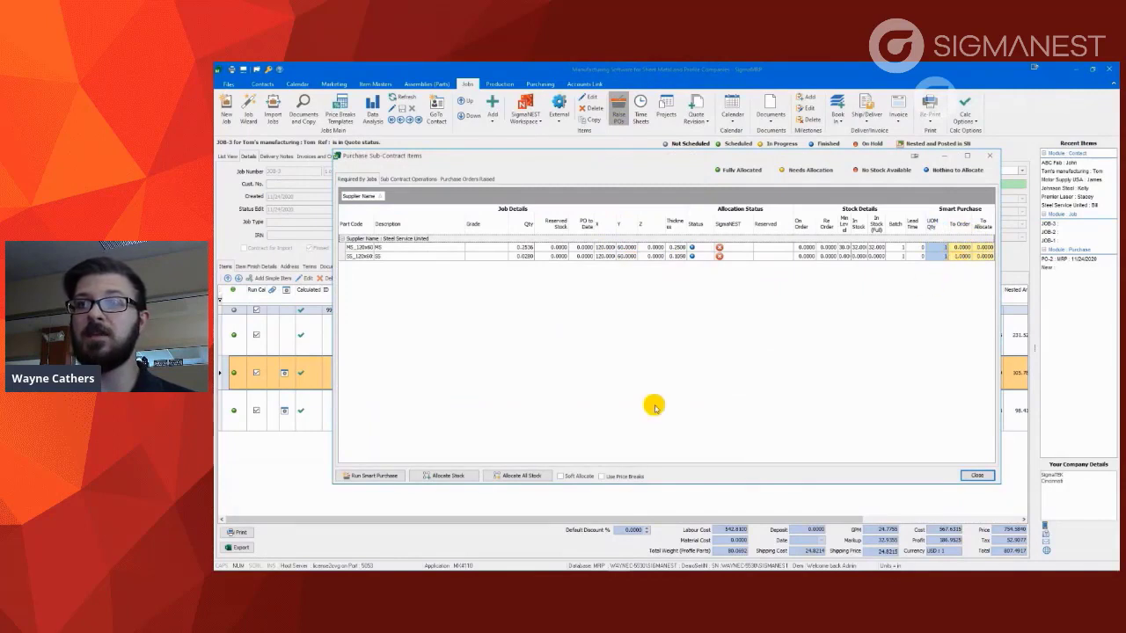
left_click(393, 478)
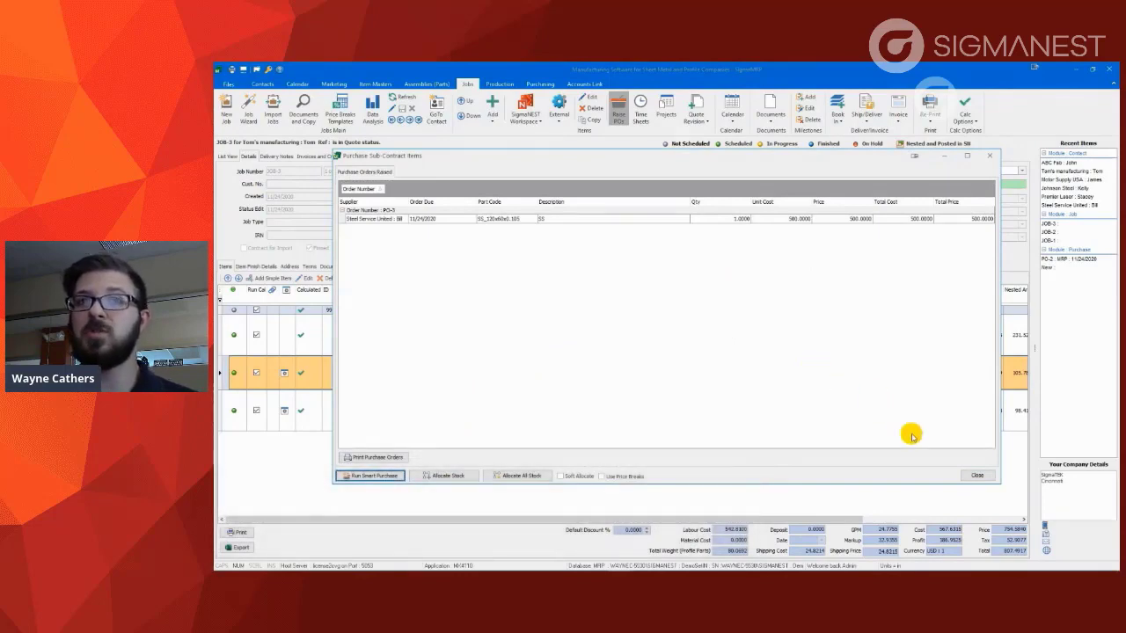
left_click(976, 476)
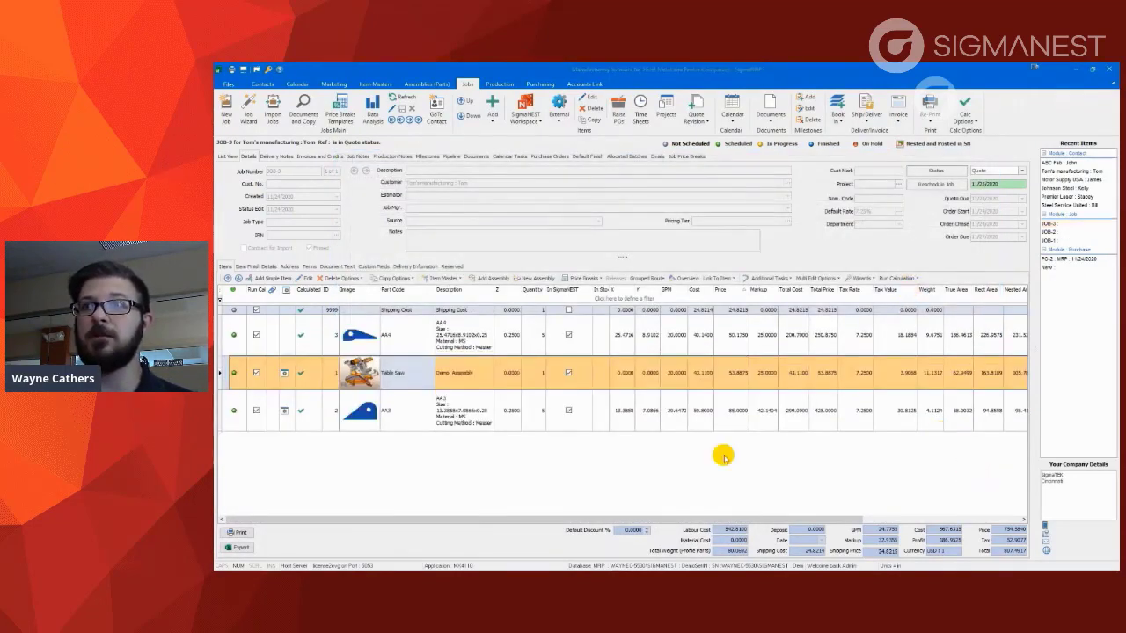
Step: Change JOB-3's status to Order, preview the order confirmation document, and close the preview
left_click(1020, 173)
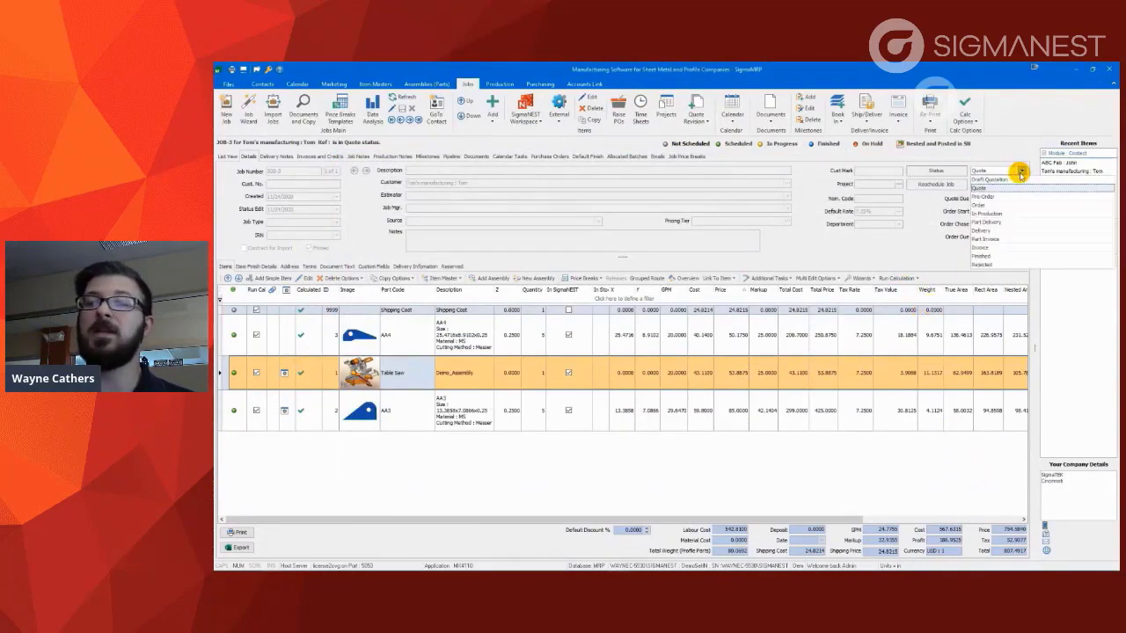
left_click(976, 205)
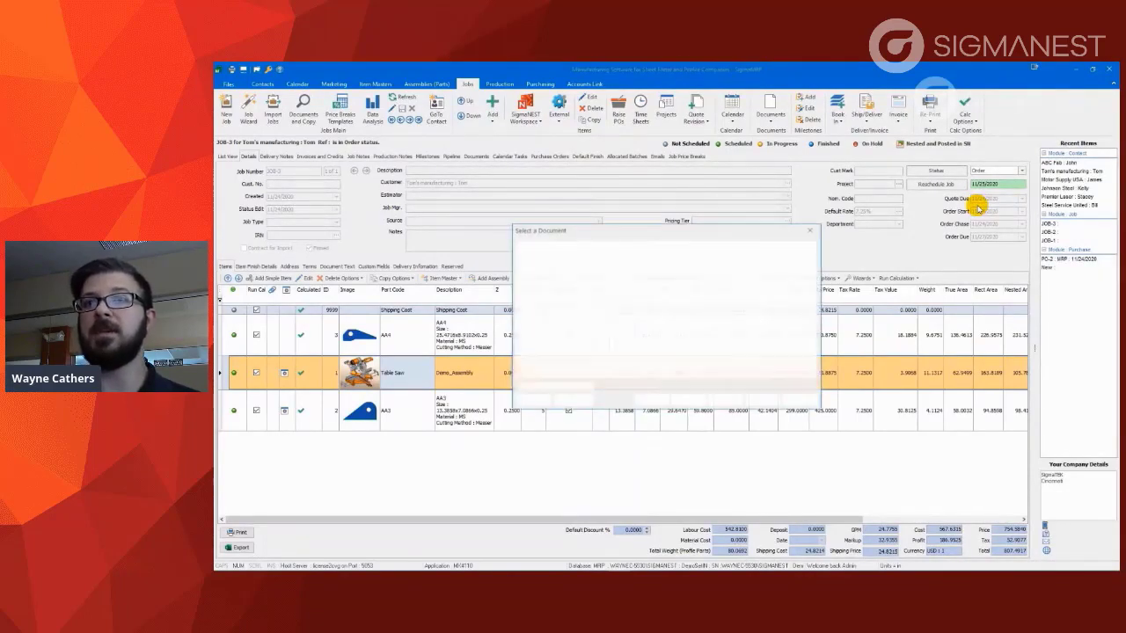
left_click(764, 401)
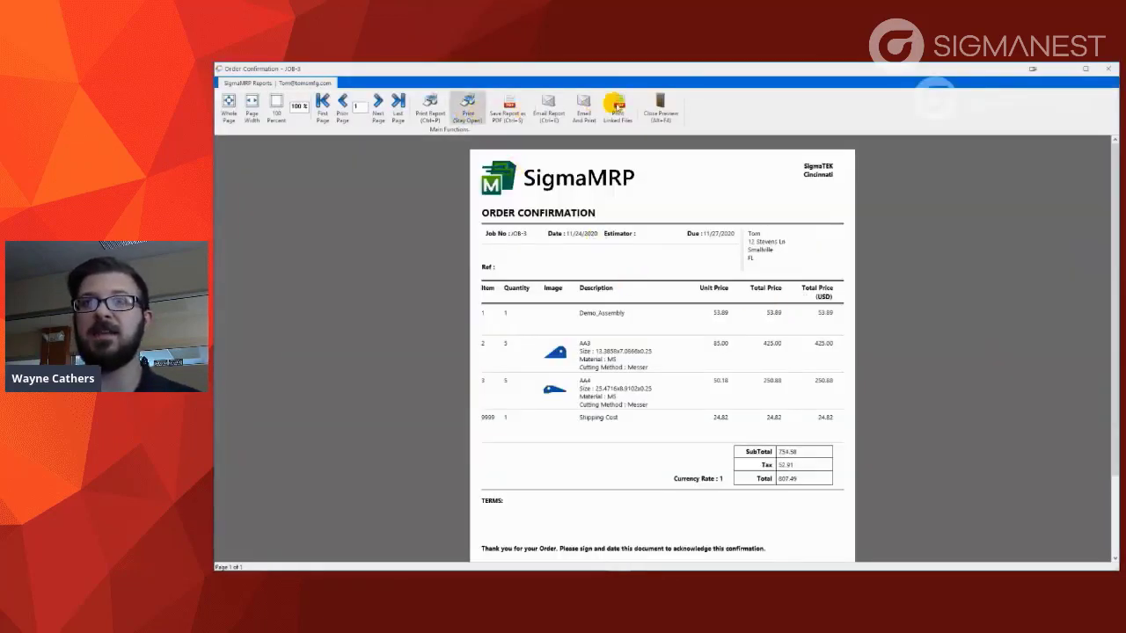
left_click(660, 107)
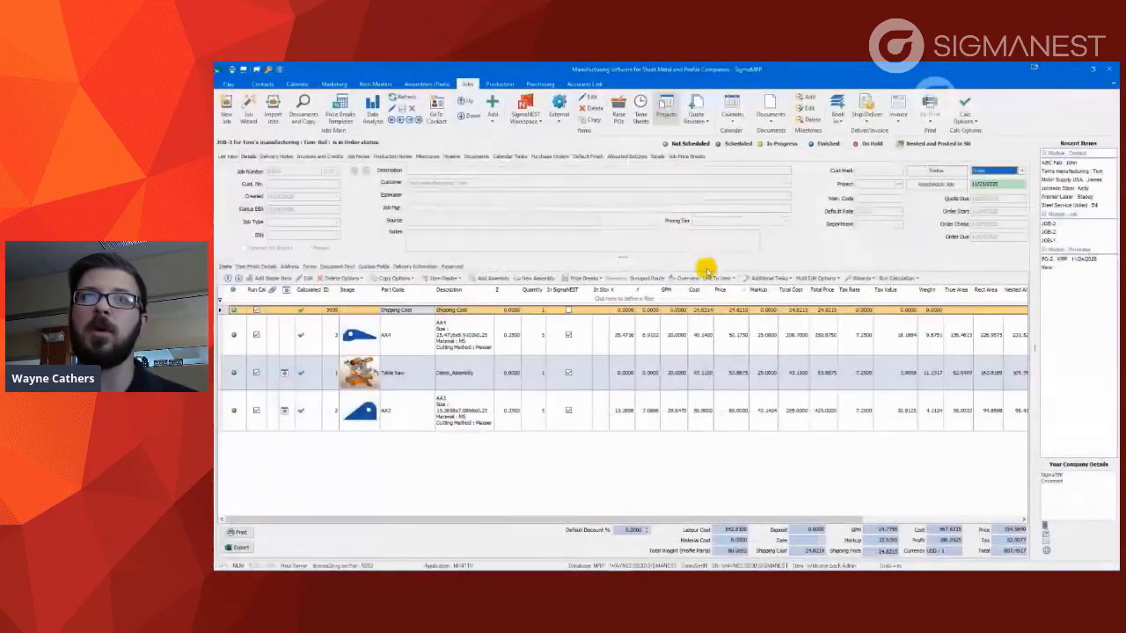
Step: Generate the SigmaNEST work orders for all parts of JOB-3
left_click(709, 273)
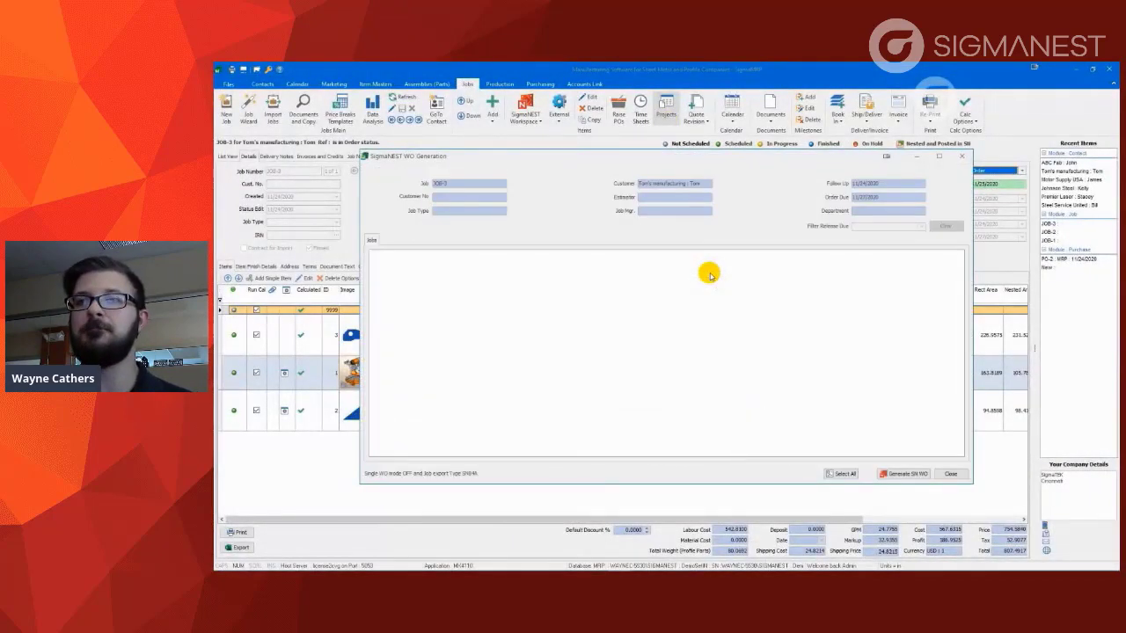
left_click(910, 475)
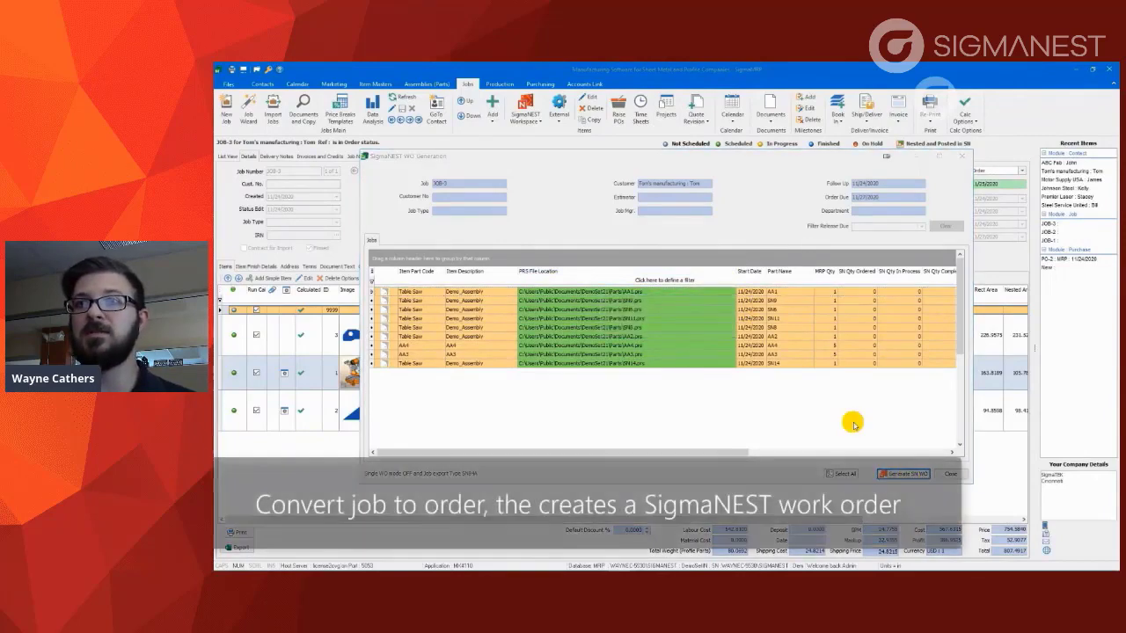
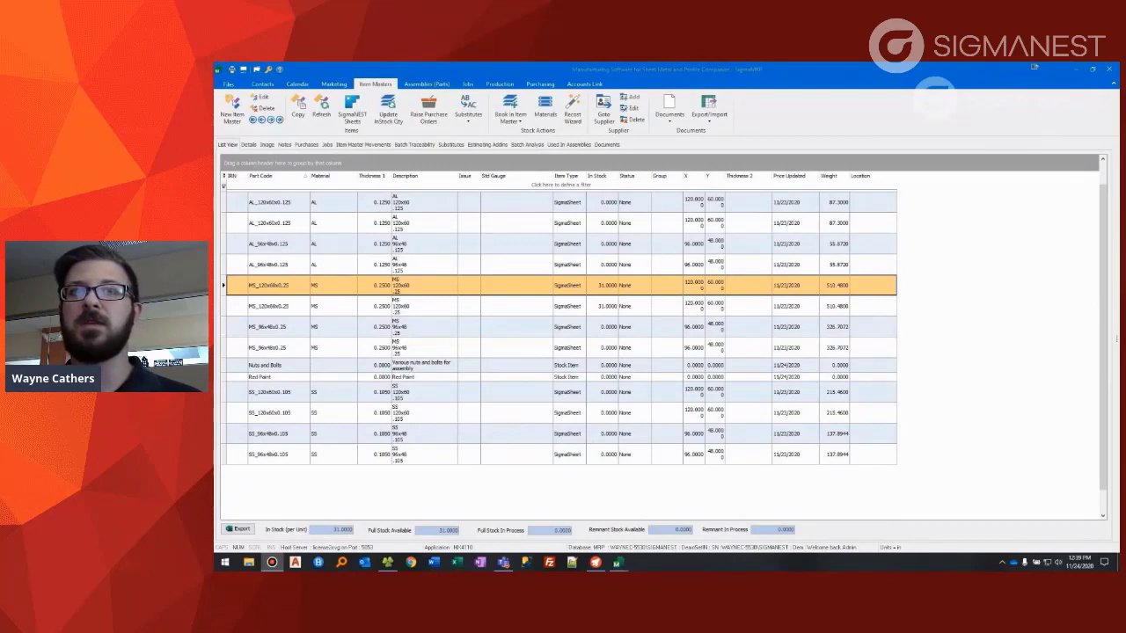
Step: Check the MS_120x60x0.25 sheet's item master details and run Smart Purchase for one such sheet from JOB-1
double_click(430, 285)
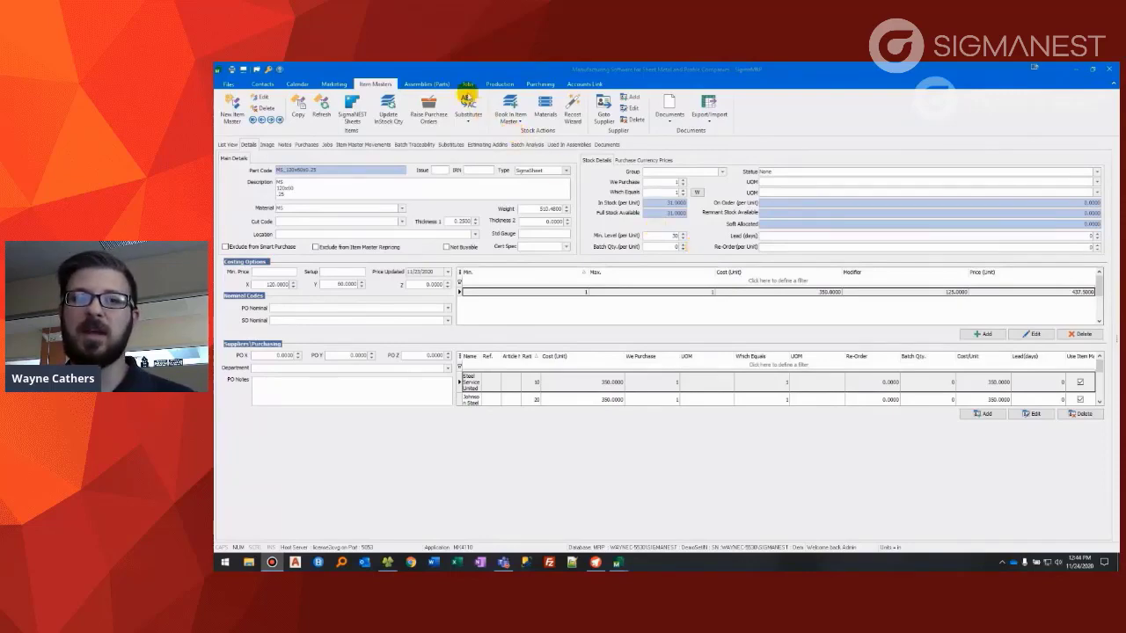
left_click(468, 84)
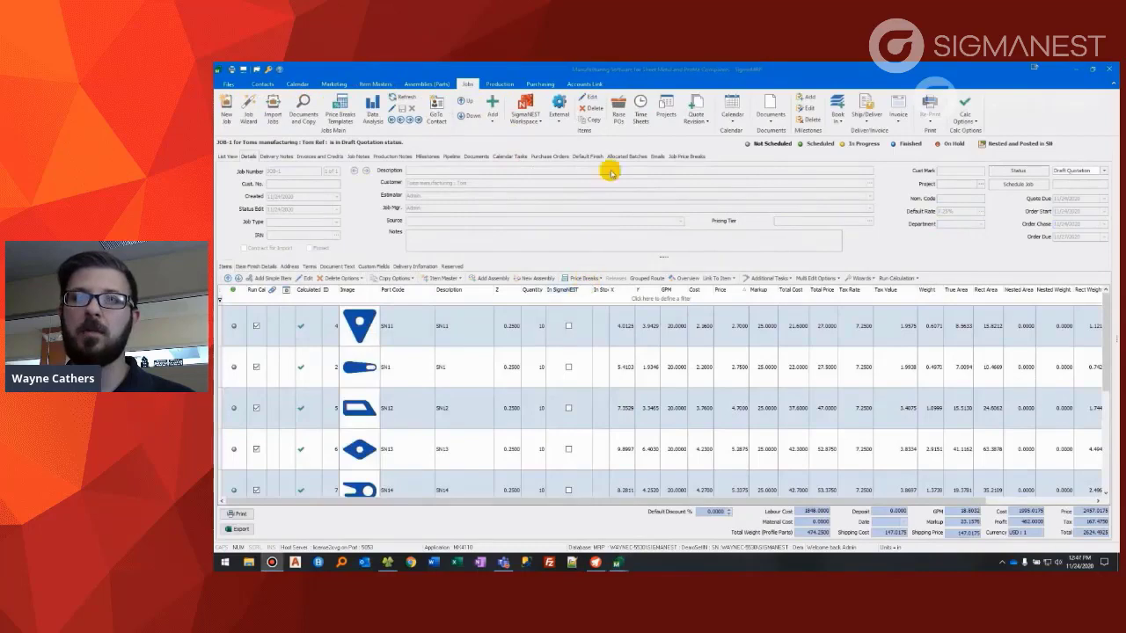
left_click(621, 107)
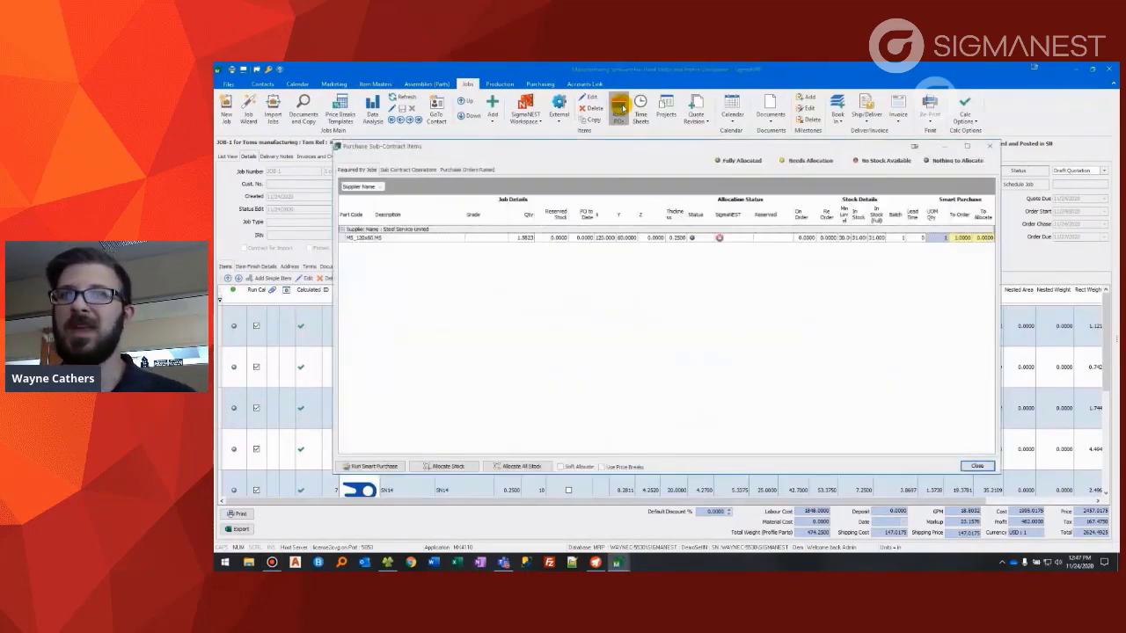
left_click_drag(375, 215, 393, 216)
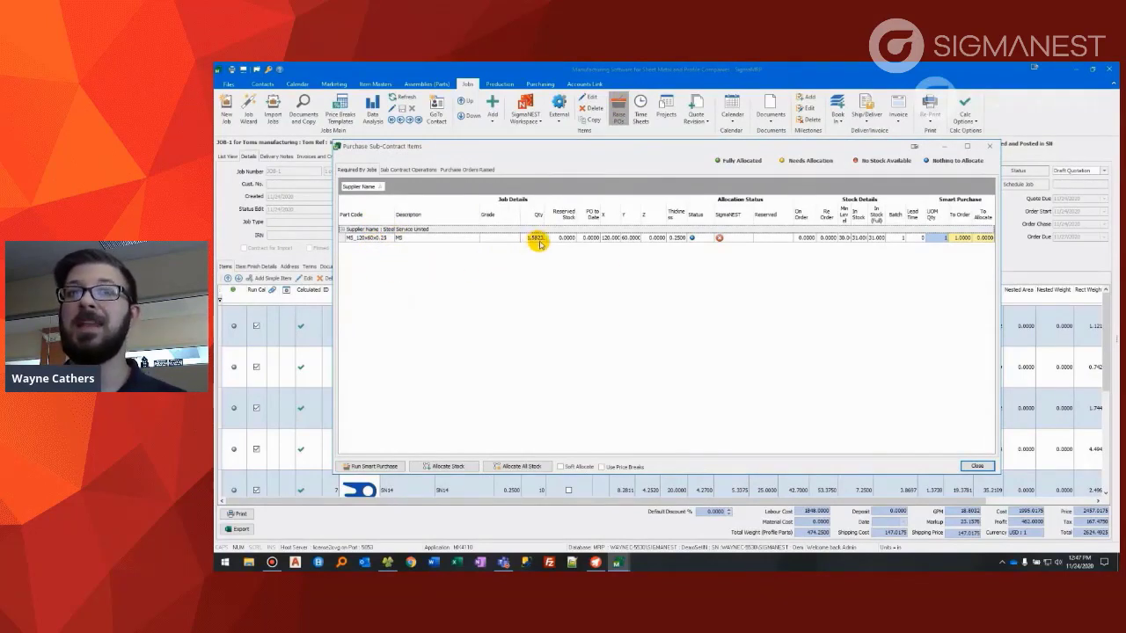
left_click_drag(788, 208, 731, 209)
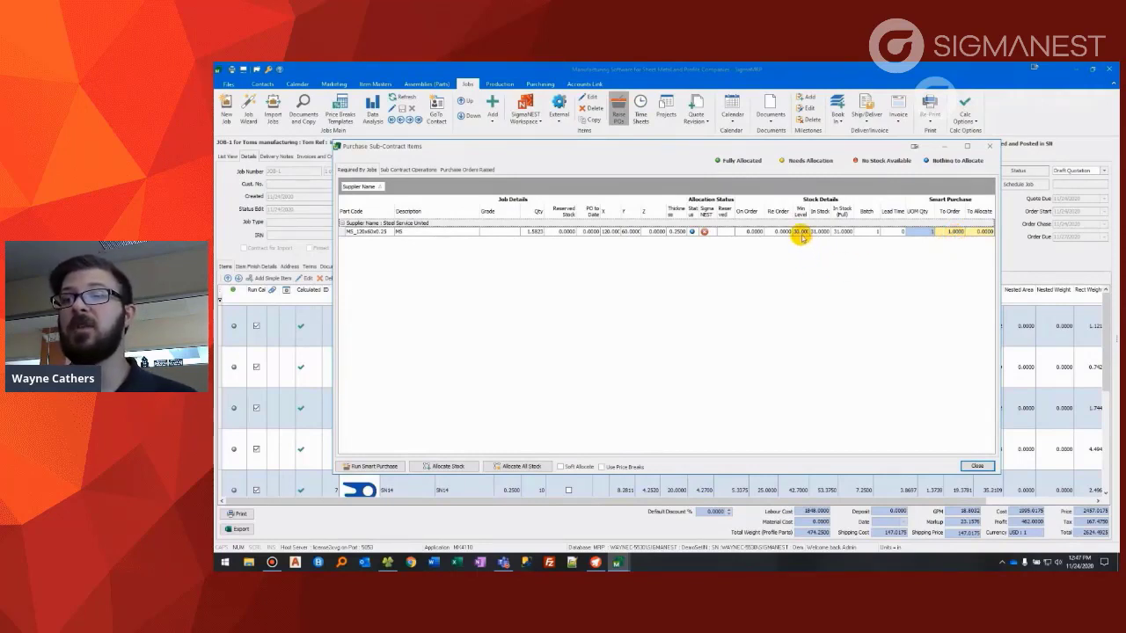
left_click(374, 466)
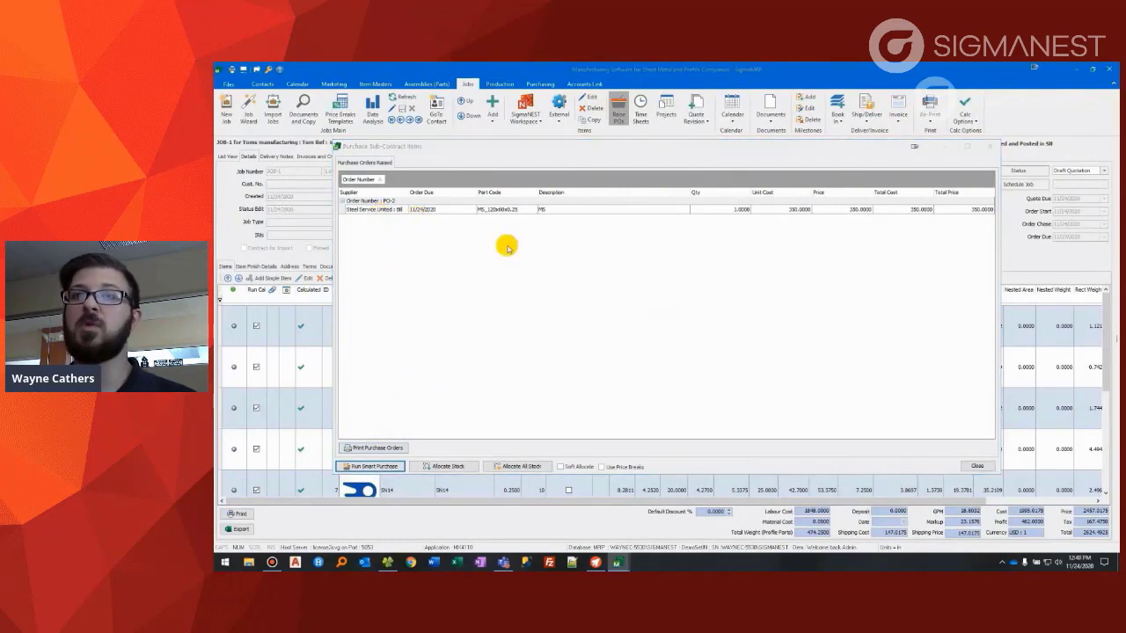
left_click(974, 465)
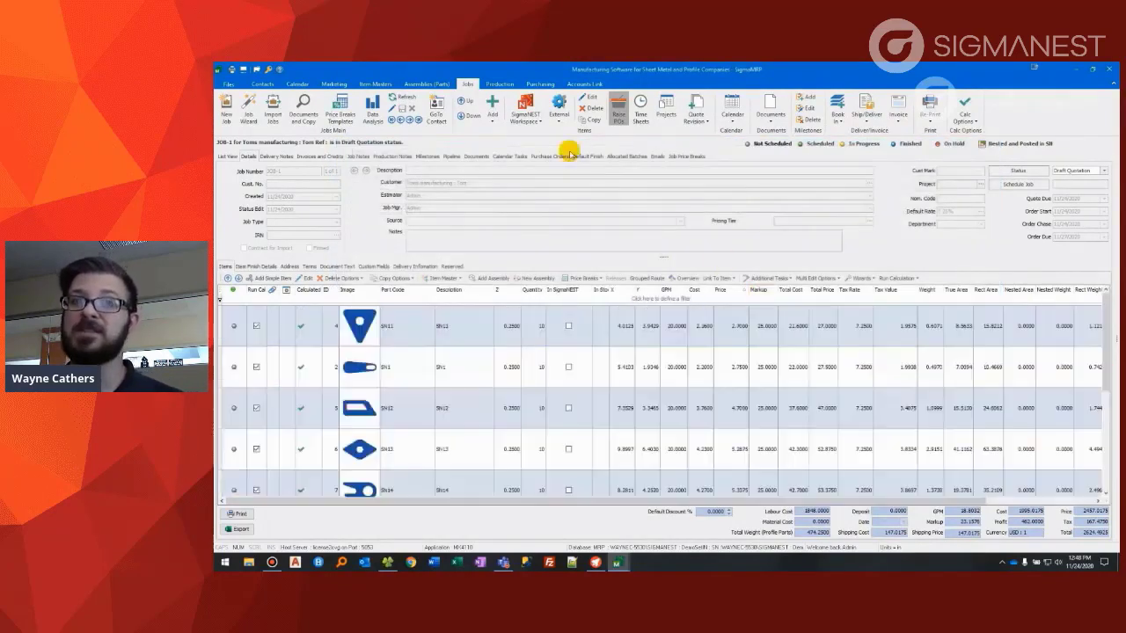
Step: Open purchase order PO-2, change its status to Sent Out, and preview the purchase order document
left_click(539, 84)
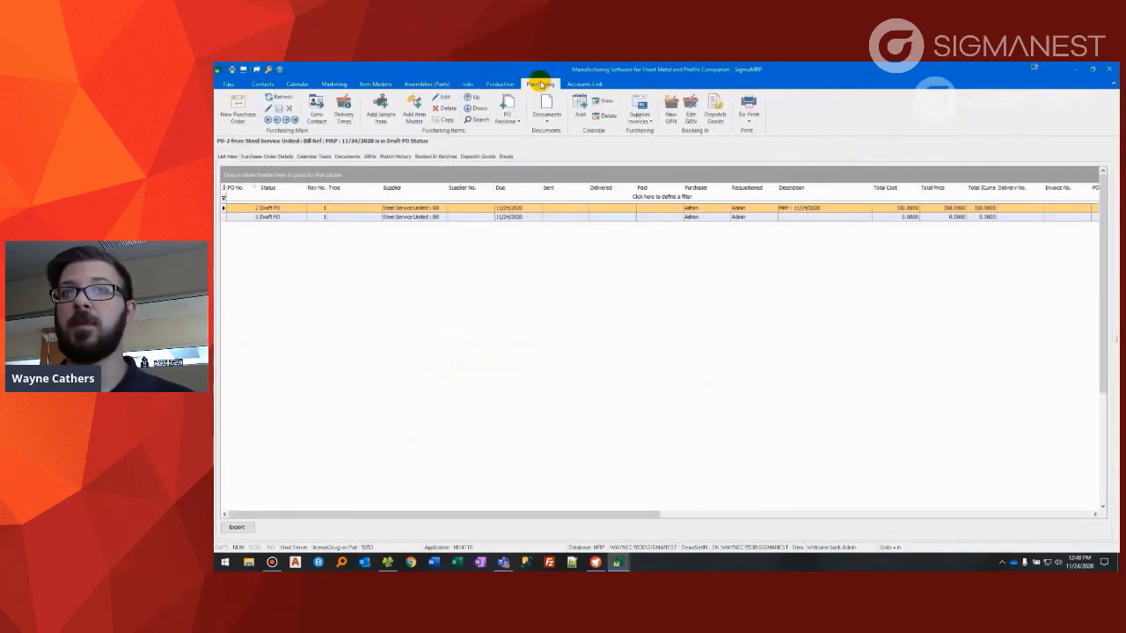
double_click(273, 211)
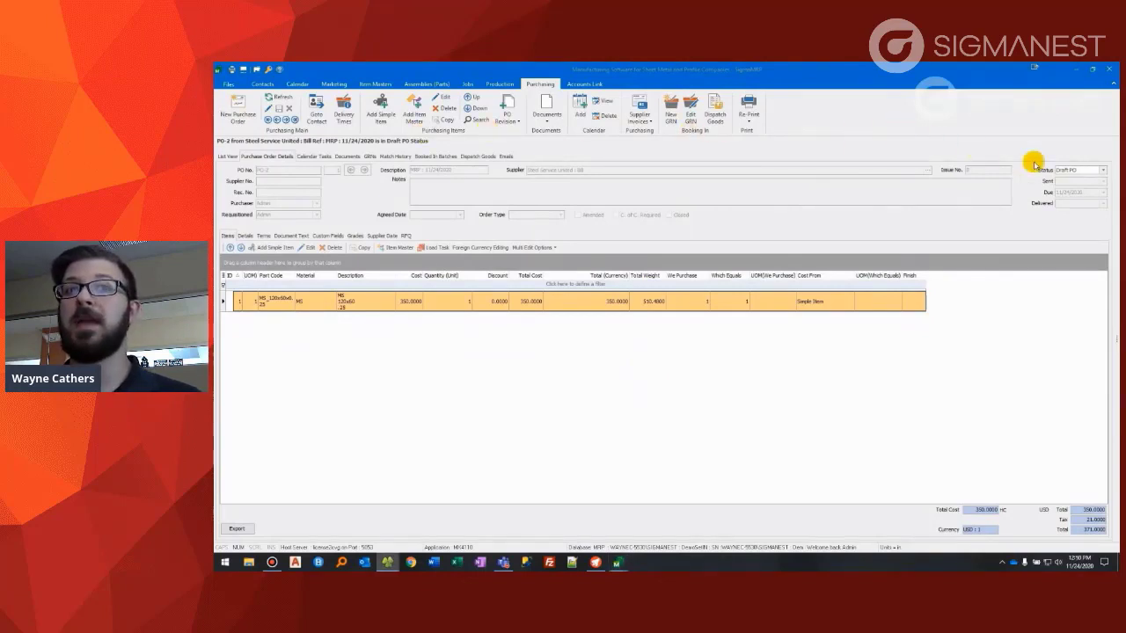
left_click(1100, 170)
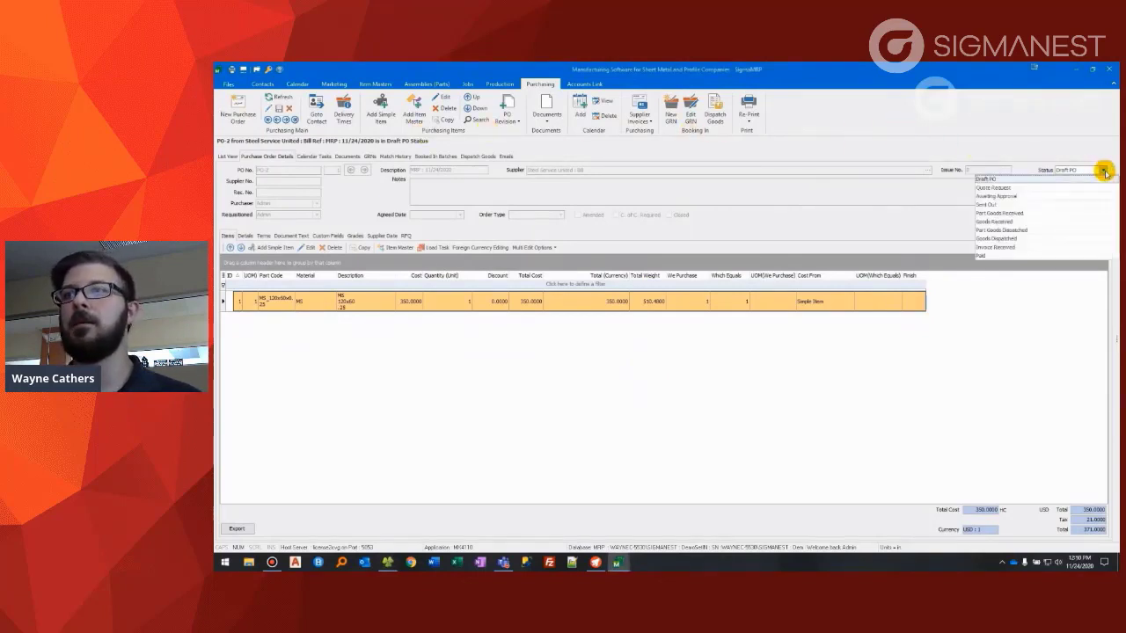
left_click(1018, 205)
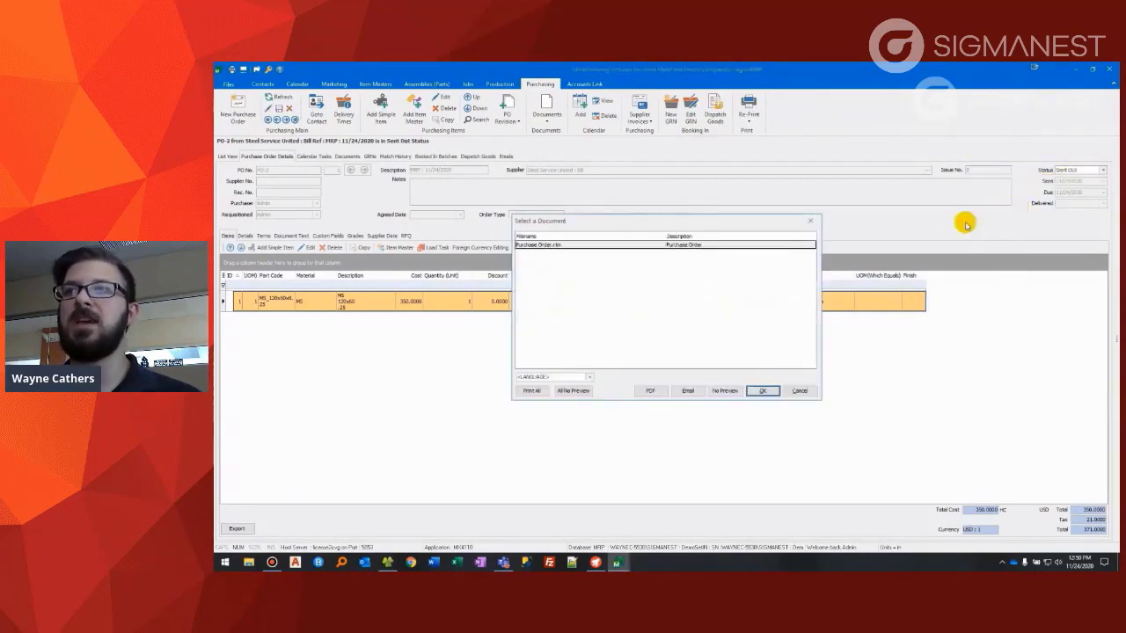
left_click(763, 391)
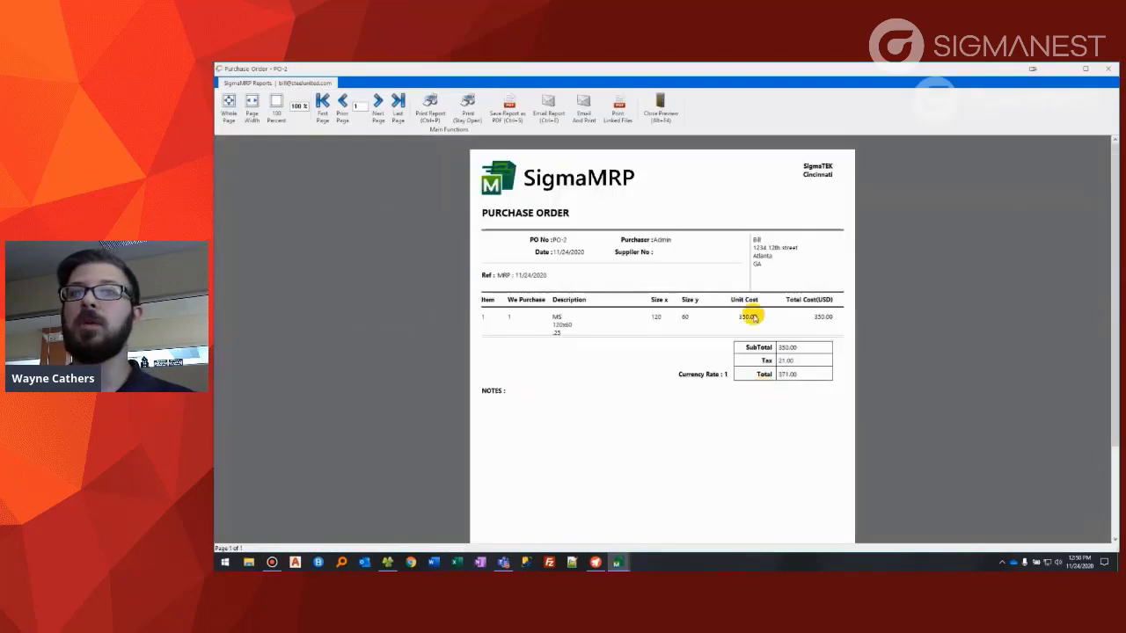
left_click(659, 107)
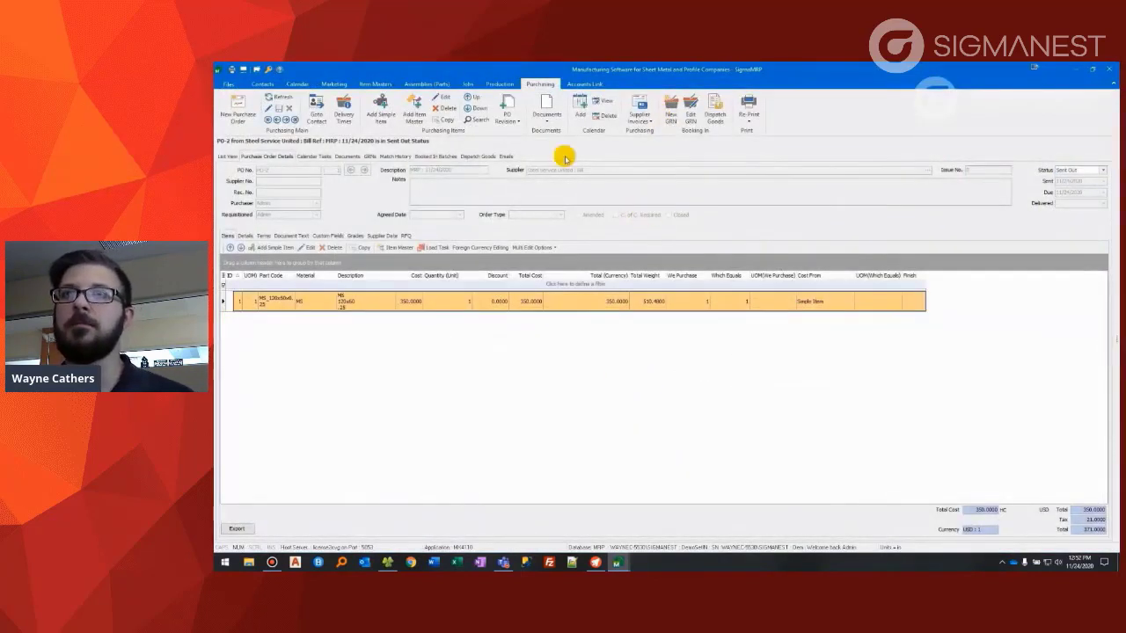
Step: Return to the MS_120x60x0.25 item master to check its on-order quantity
left_click(373, 83)
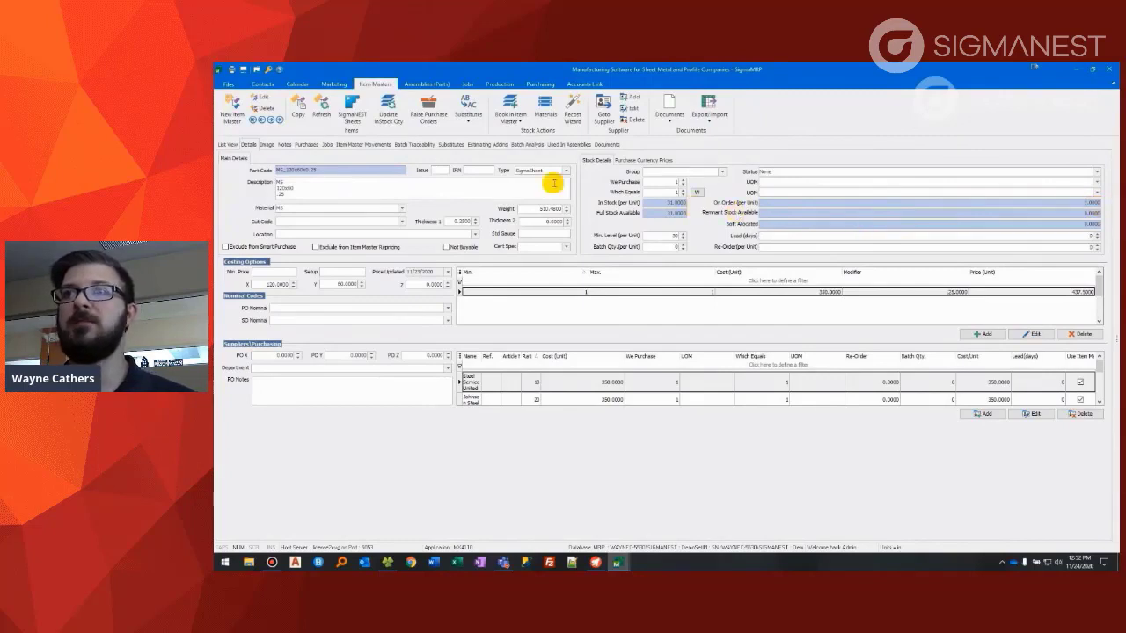
Step: Create and save a goods received note for the MS_120x60x0.25 sheet on purchase order PO-2
left_click(540, 85)
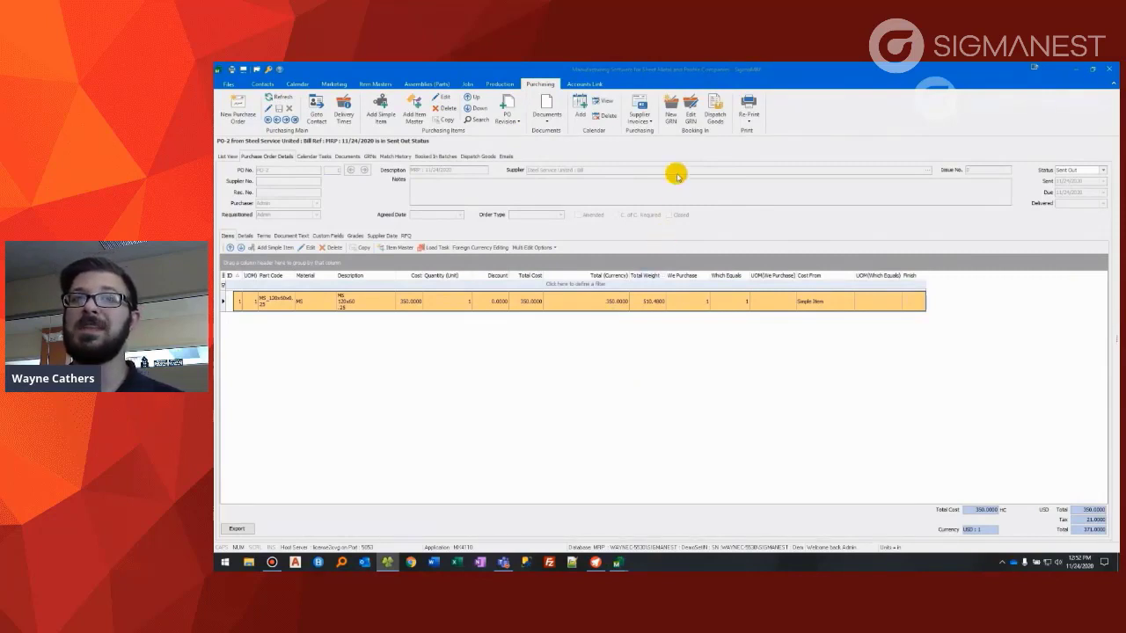
left_click(670, 106)
left_click(670, 105)
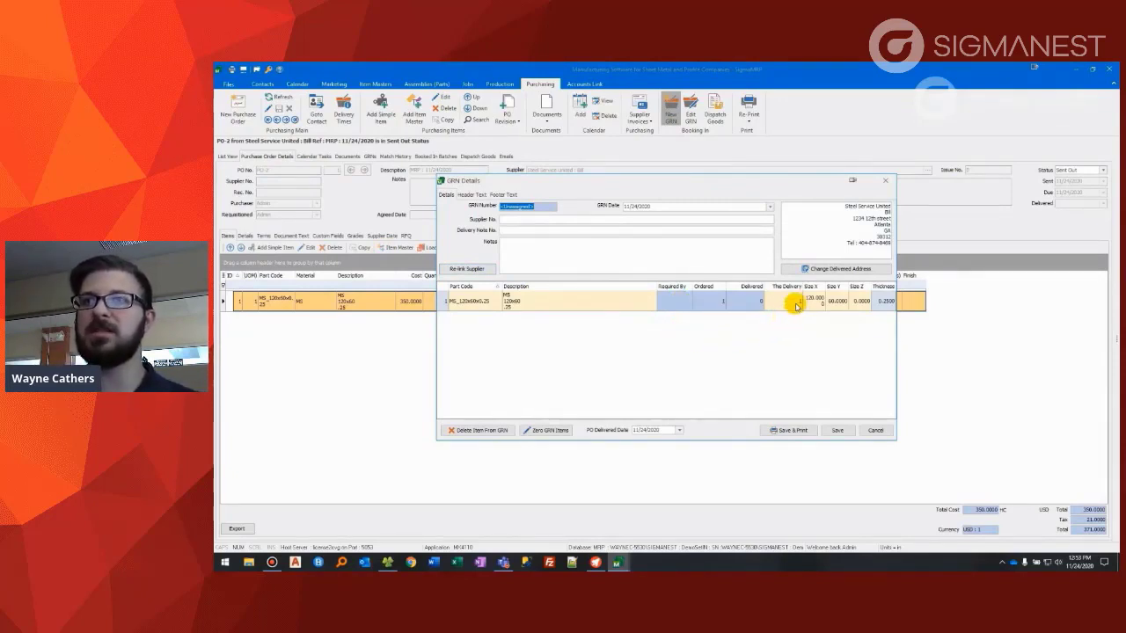
left_click(837, 430)
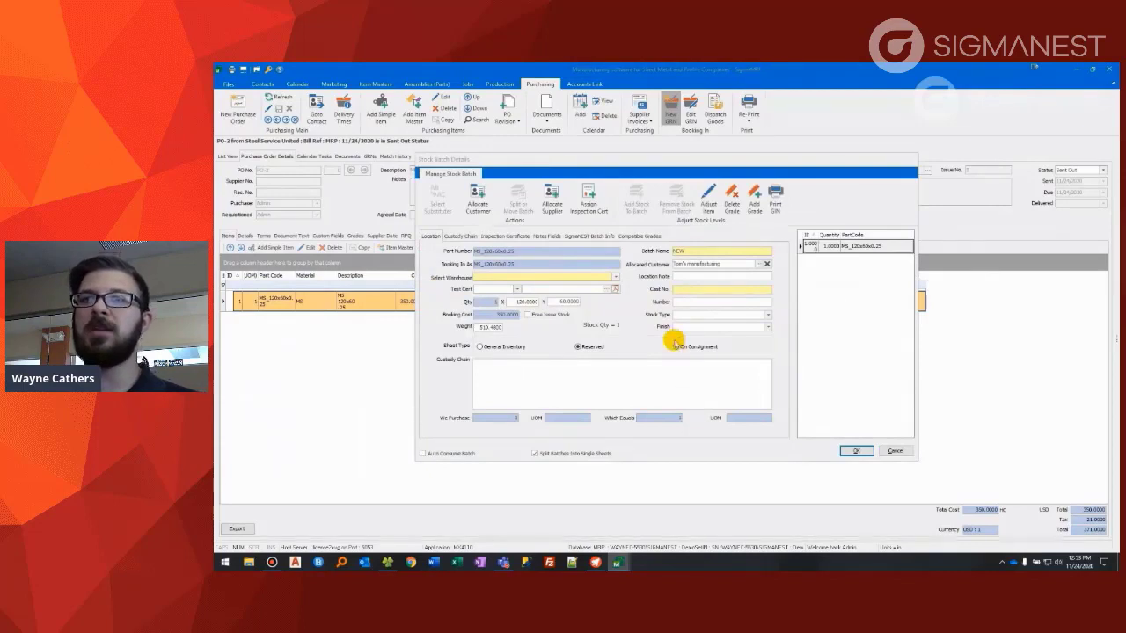
Step: Book the received sheet into warehouse Stores A A 1 with cast number 124, close its label preview and return to the item masters
left_click(616, 278)
left_click(507, 296)
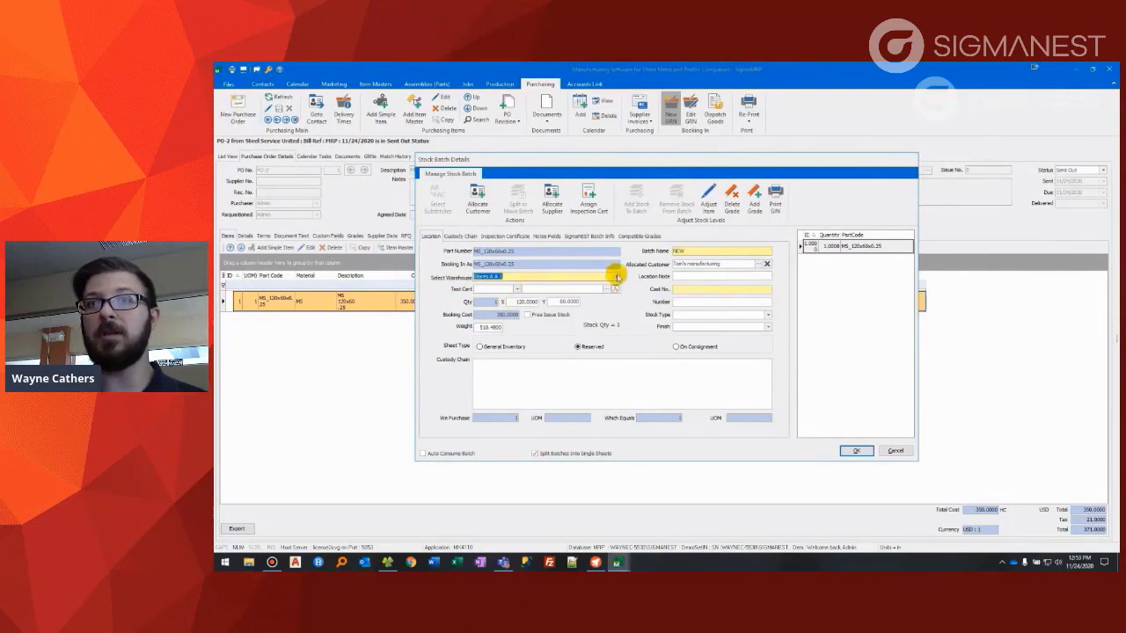
left_click(690, 289)
type("124")
left_click(490, 302)
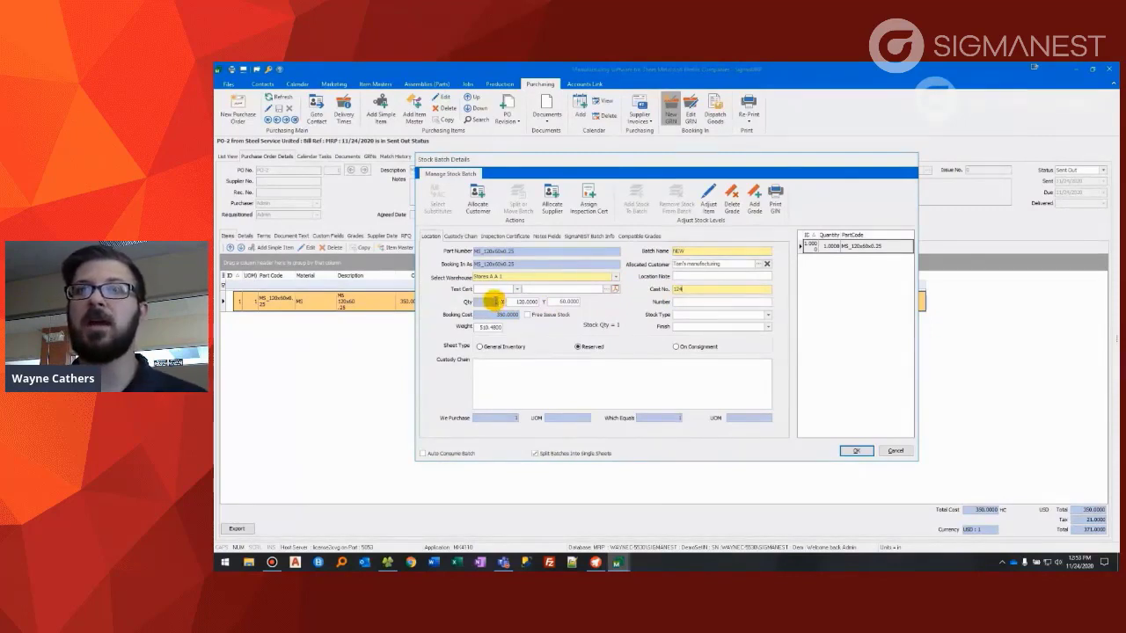
left_click(856, 451)
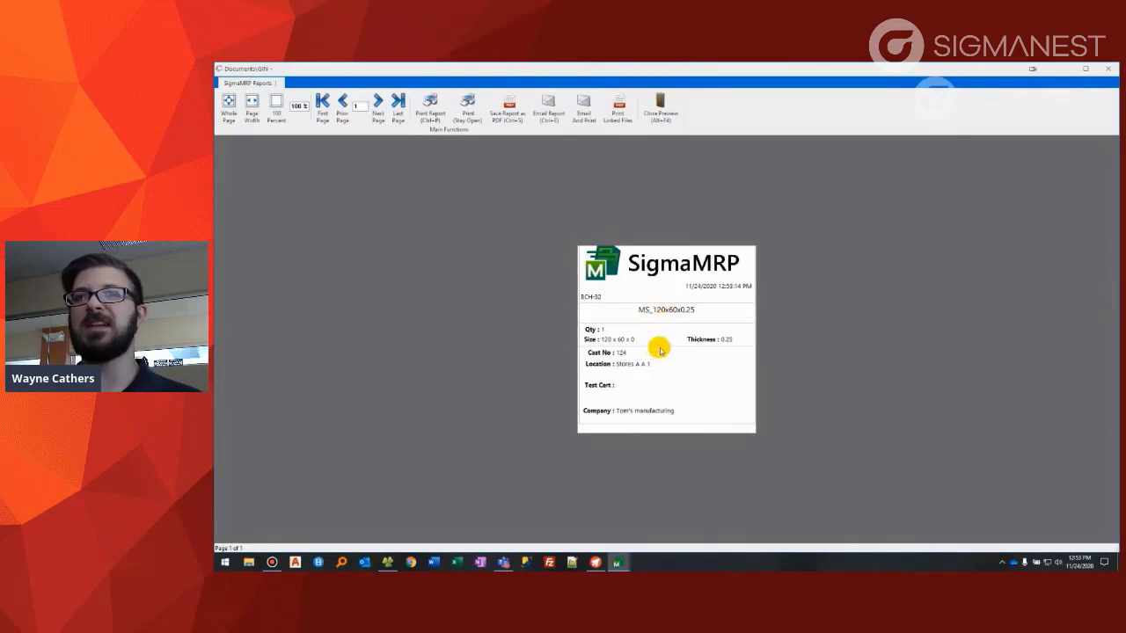
left_click(661, 97)
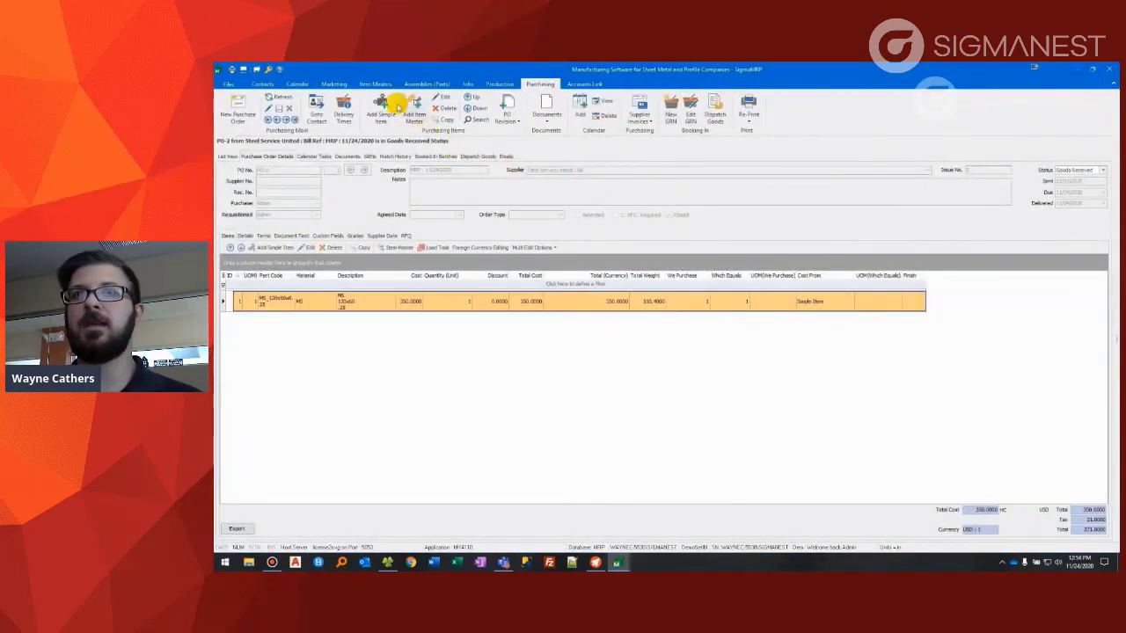
left_click(374, 84)
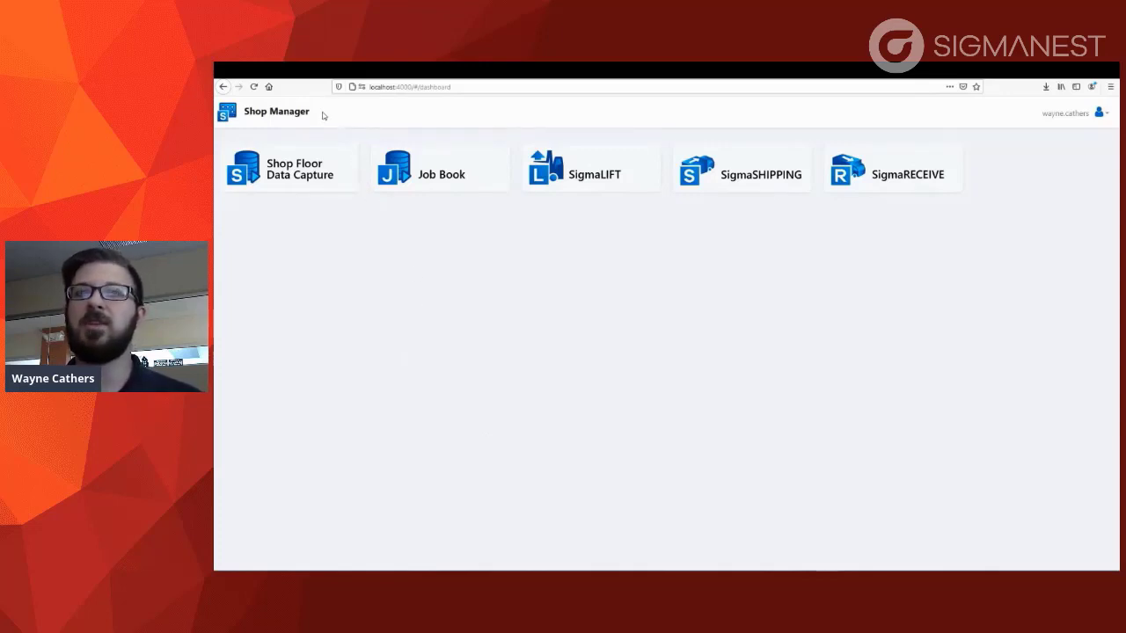
Step: In Shop Manager's SigmaRECEIVE, start a goods received note for purchase order PO-4
left_click(897, 188)
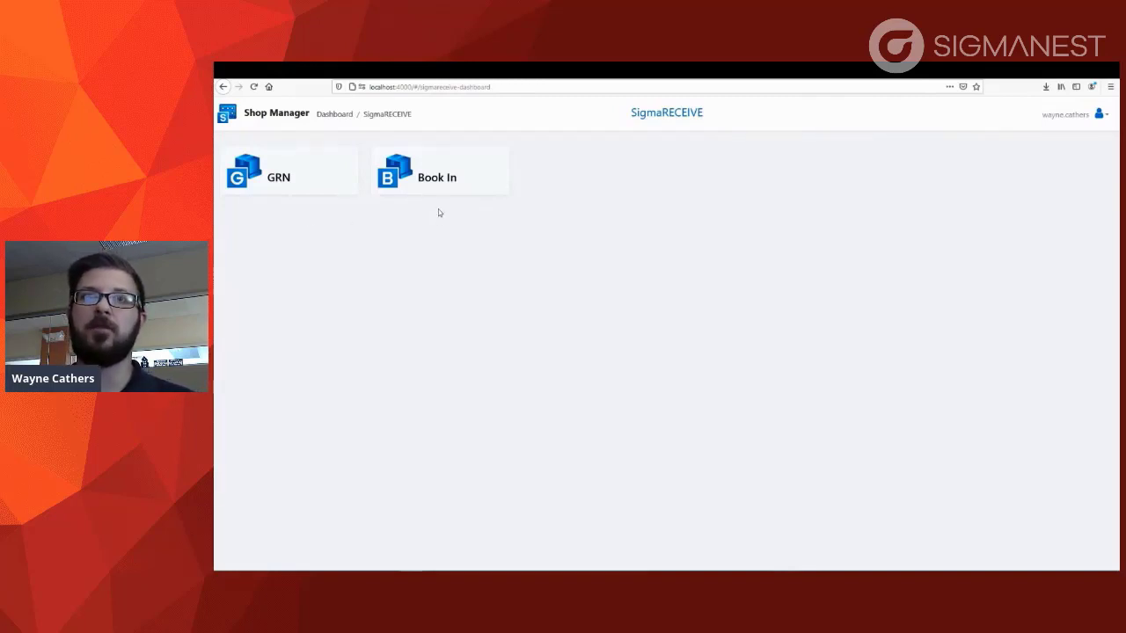
left_click(305, 182)
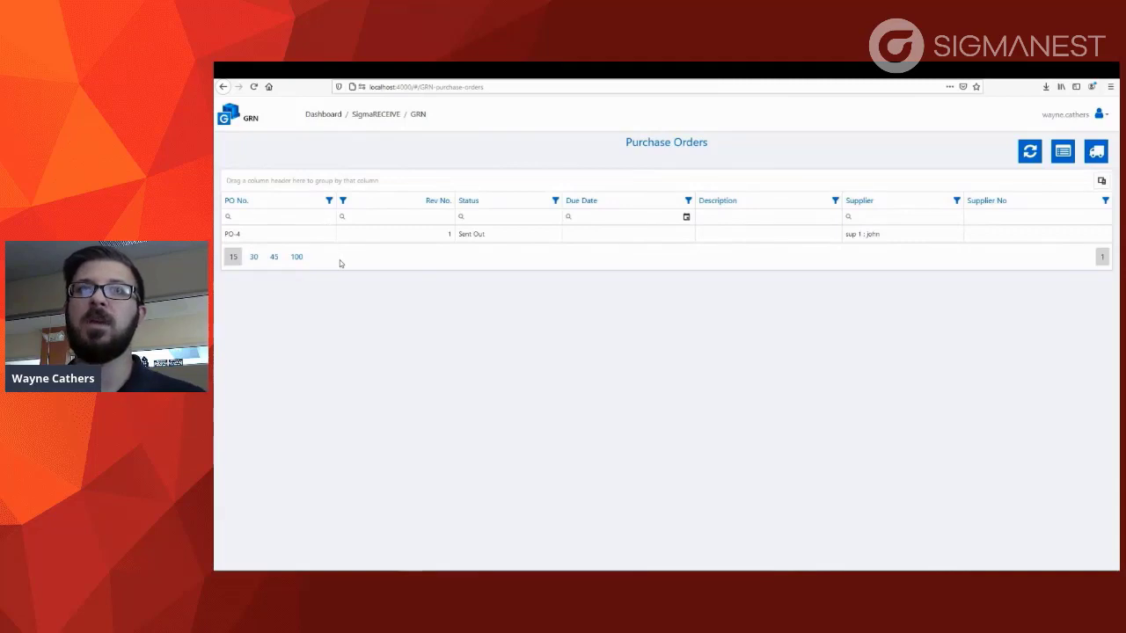
left_click(269, 235)
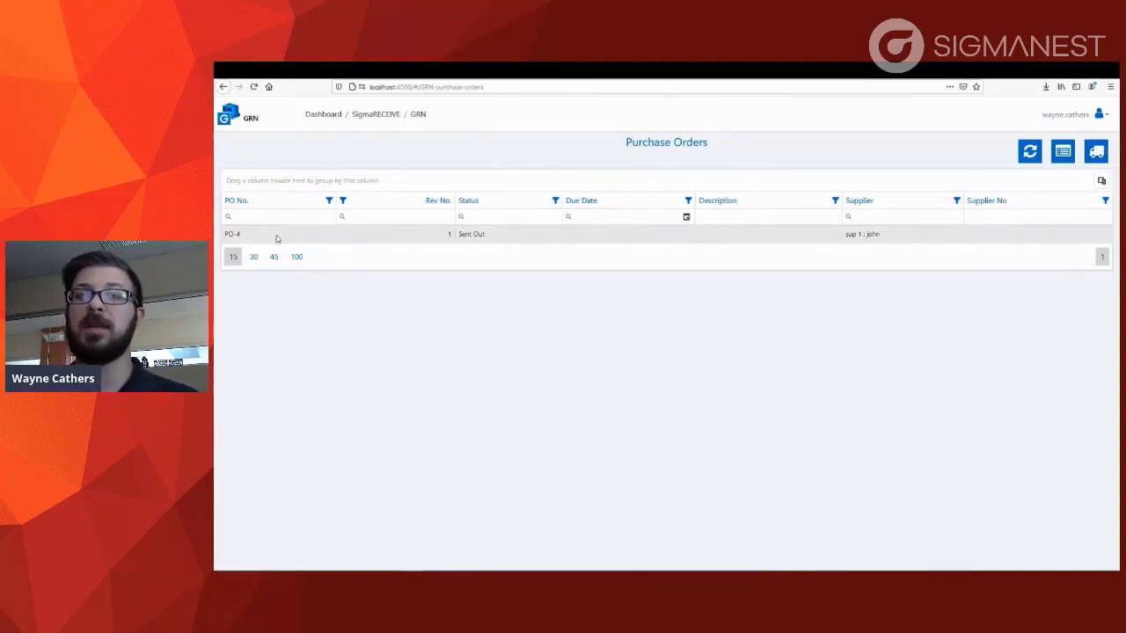
left_click(1100, 156)
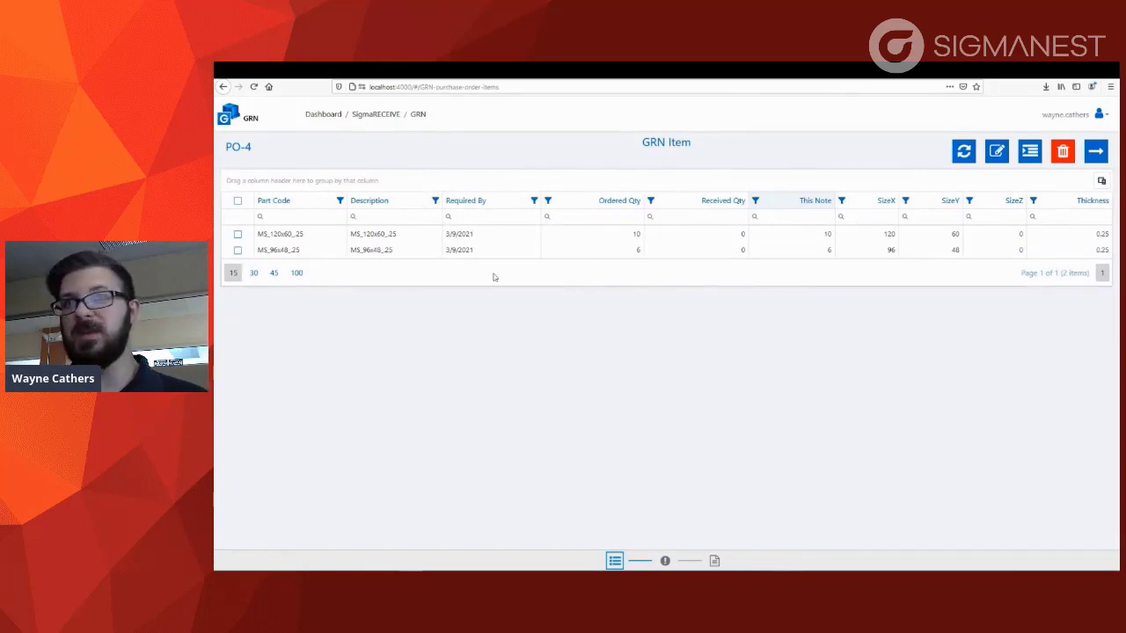
Step: Accept the delivered quantities of 10 and 6 for PO-4's two items, leave the optional GRN details blank and save the note
left_click(816, 236)
left_click(816, 252)
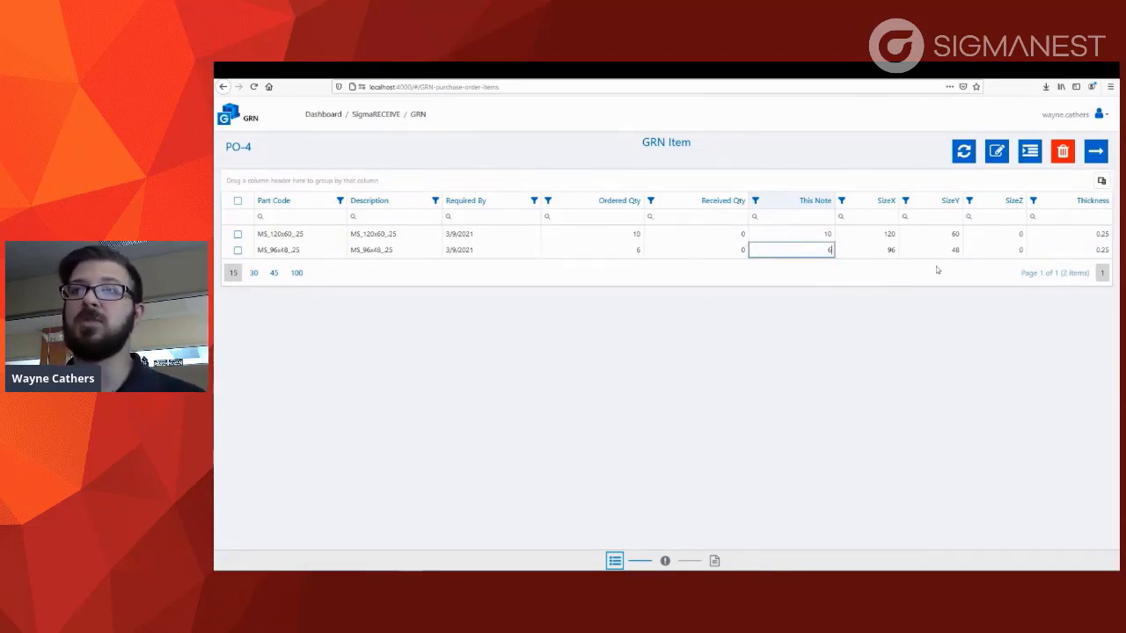
left_click(1097, 153)
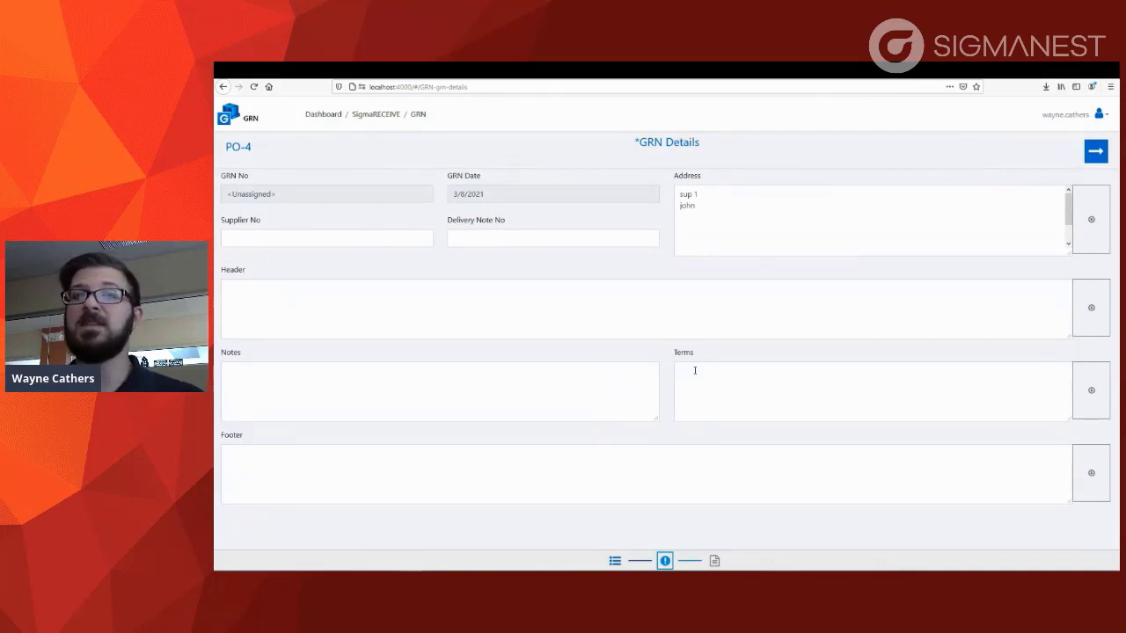
left_click(1096, 152)
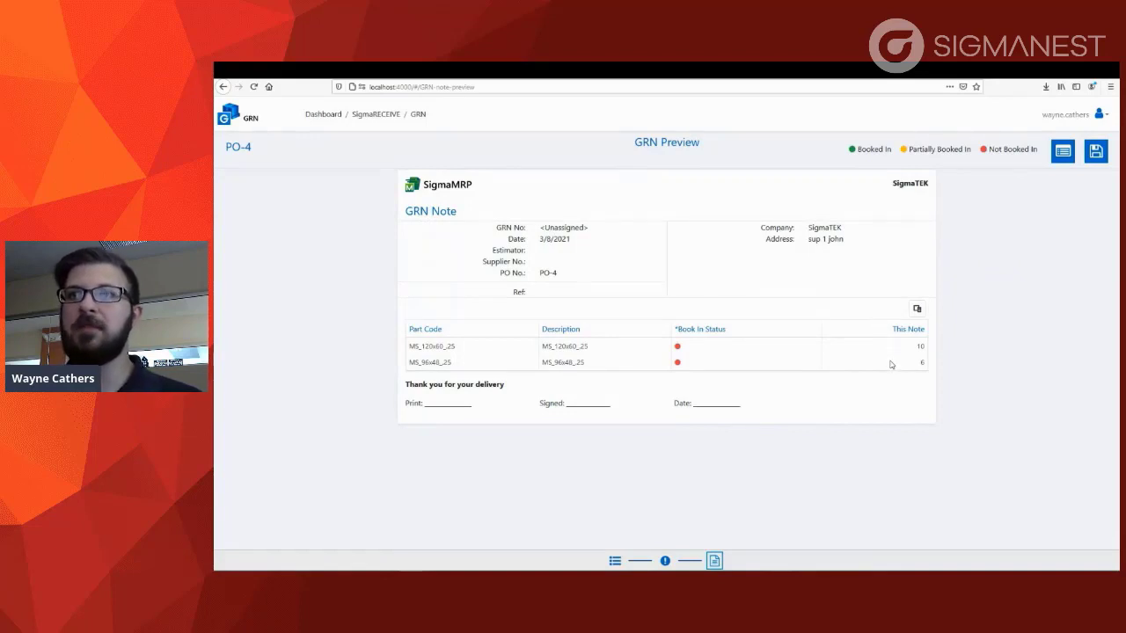
left_click(1096, 153)
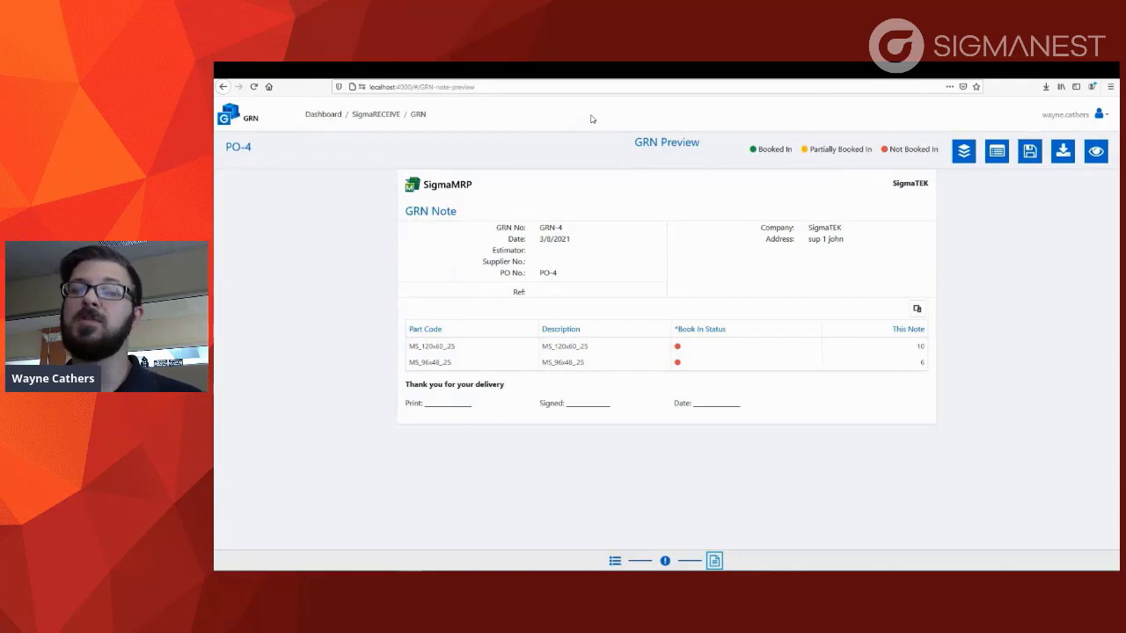
Step: Book in GRN-4's MS_96x48_.25 sheets to Stores A with heat number 123 and X size 94, and save
left_click(963, 152)
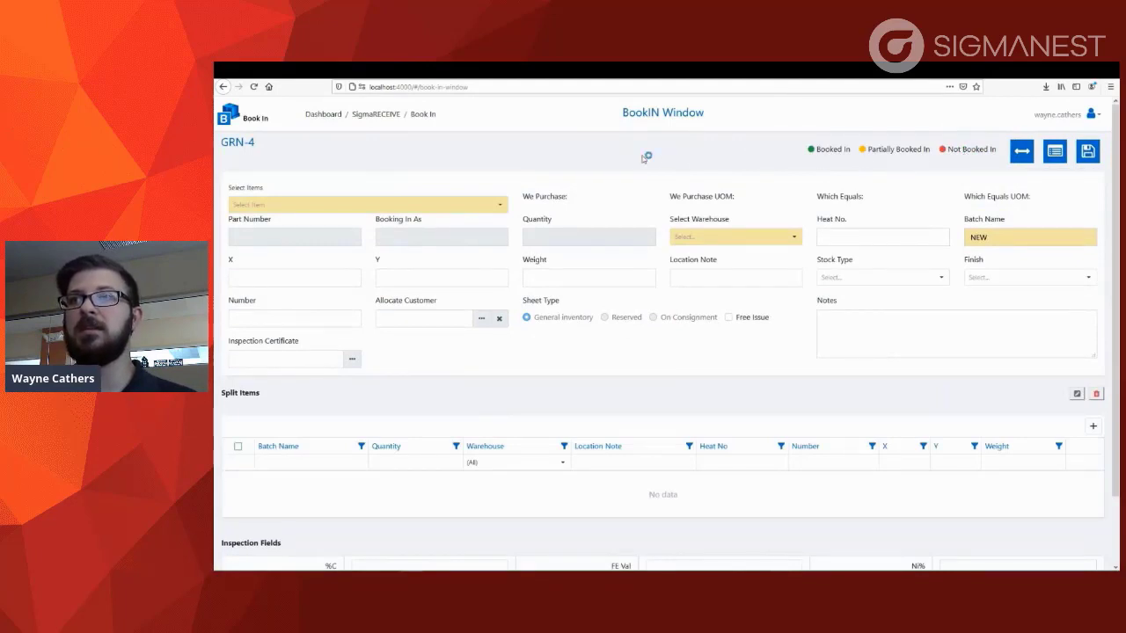
left_click(499, 206)
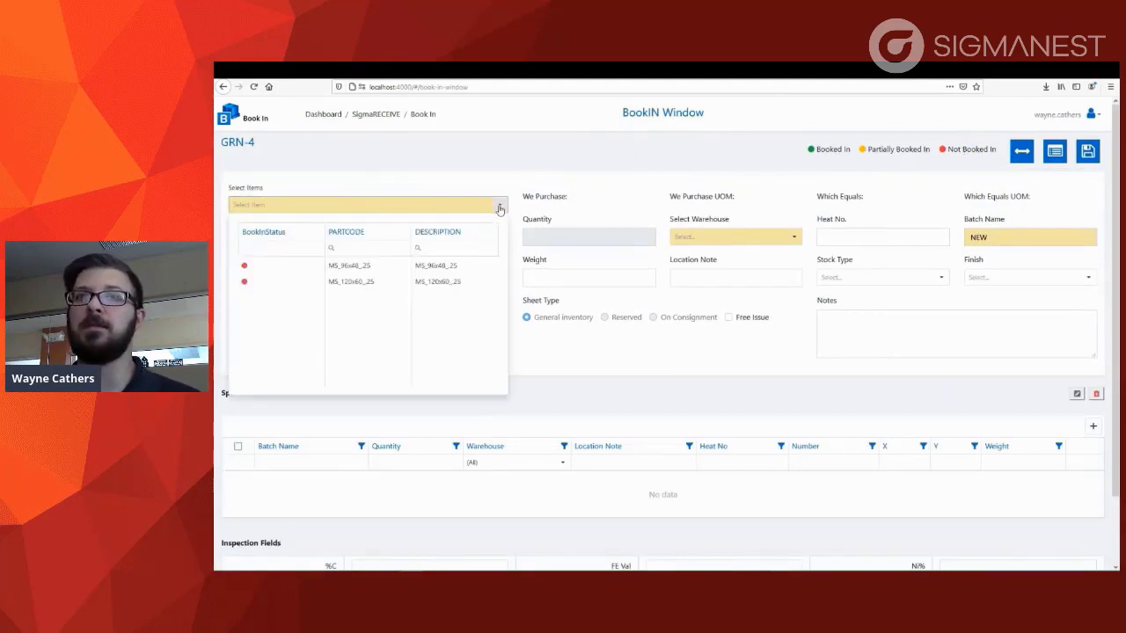
left_click(480, 267)
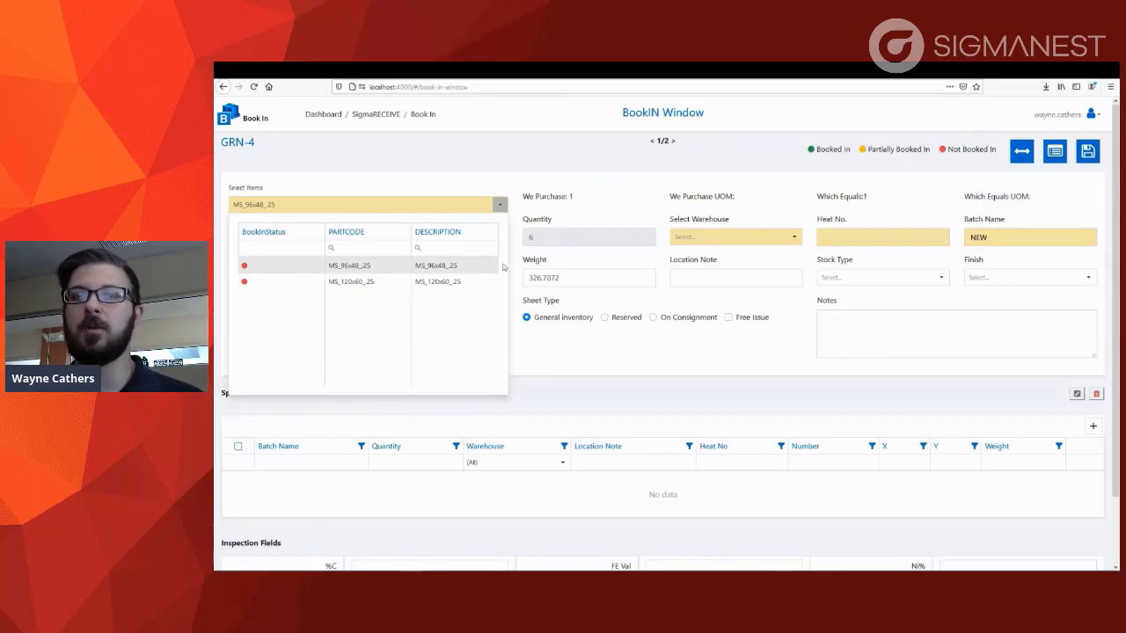
left_click(724, 237)
left_click(716, 255)
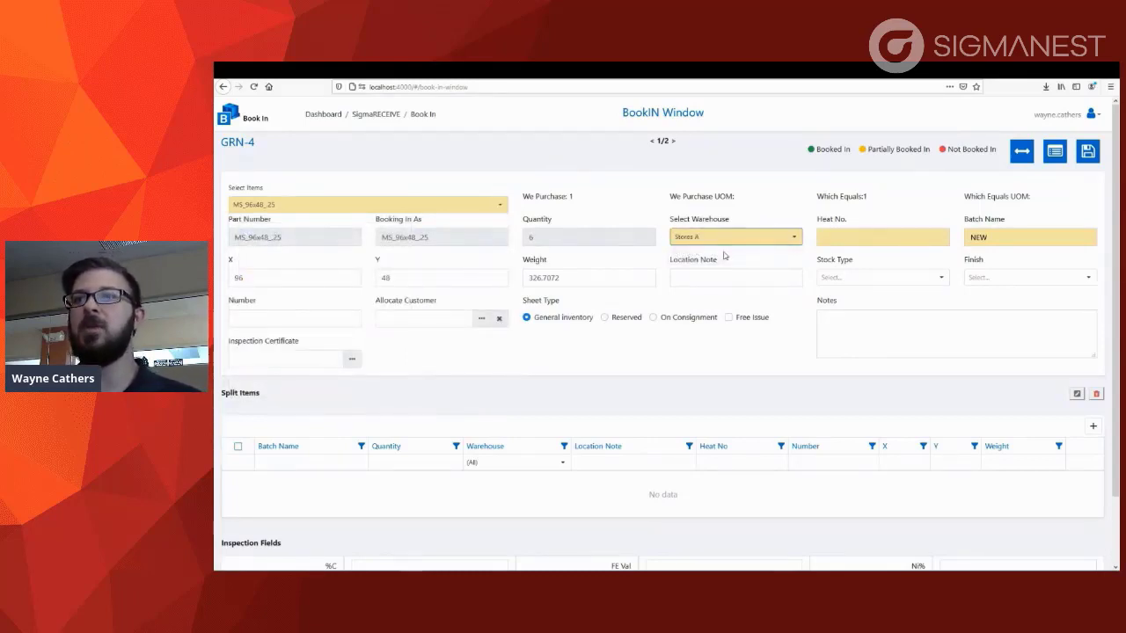
left_click(829, 238)
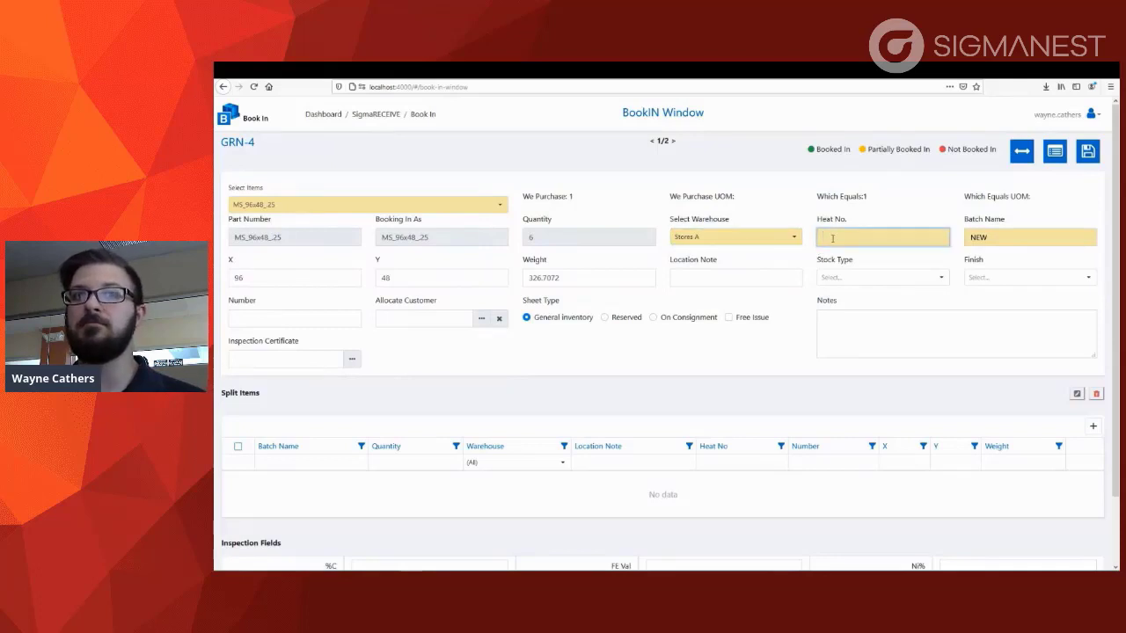
type("123")
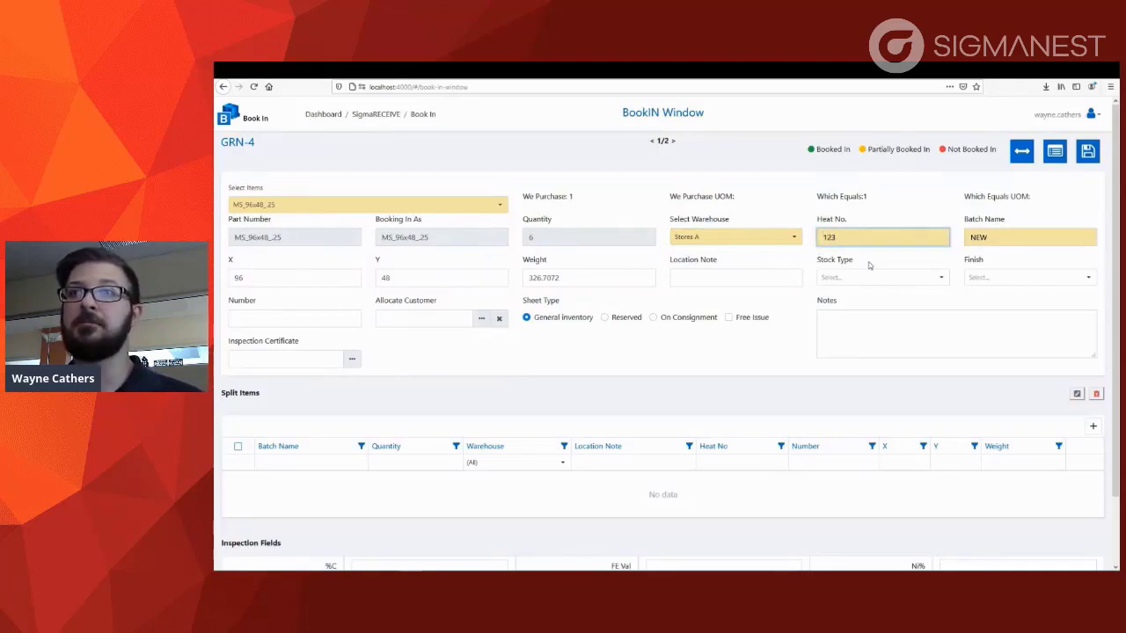
left_click(267, 278)
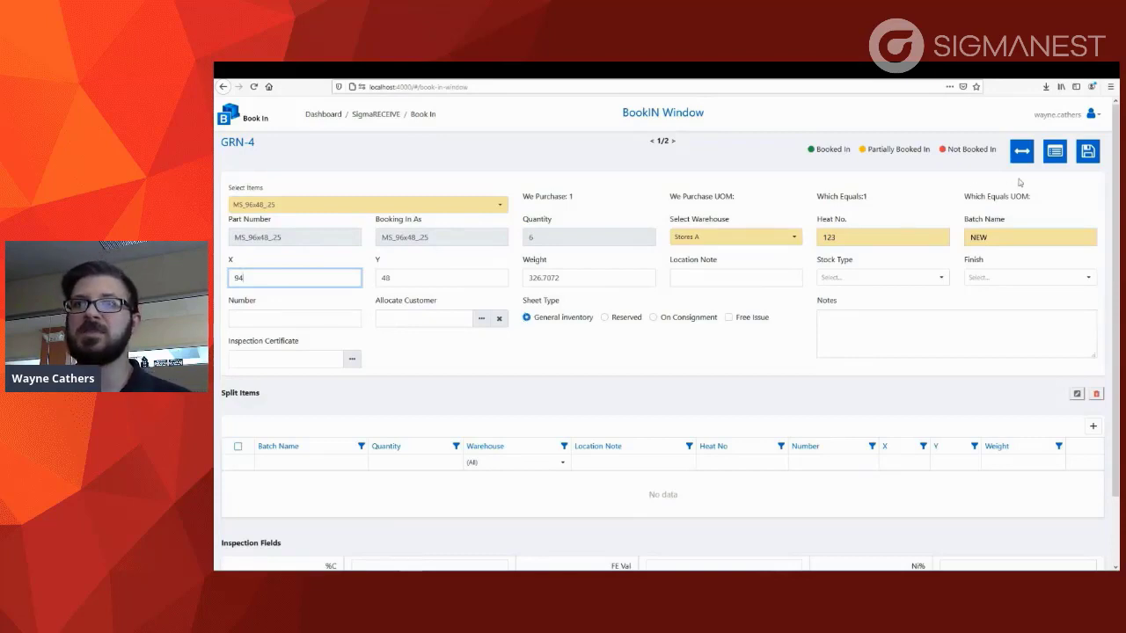
left_click(1086, 152)
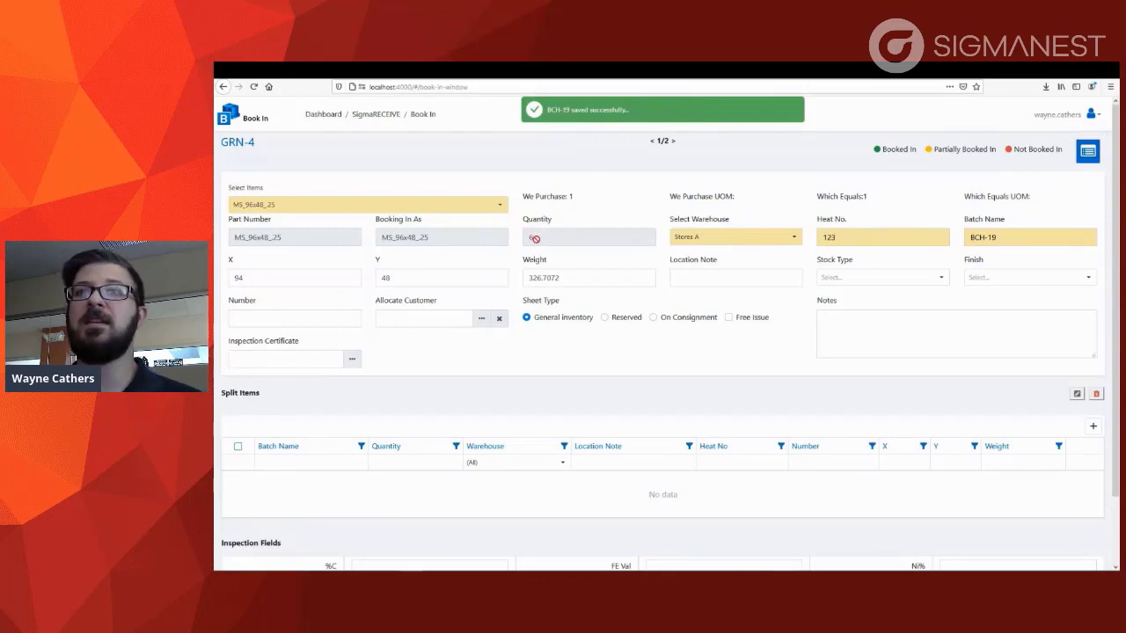
Step: Select the MS_120x60_.25 item for booking in, with warehouse Stores A and heat number 785
left_click(501, 208)
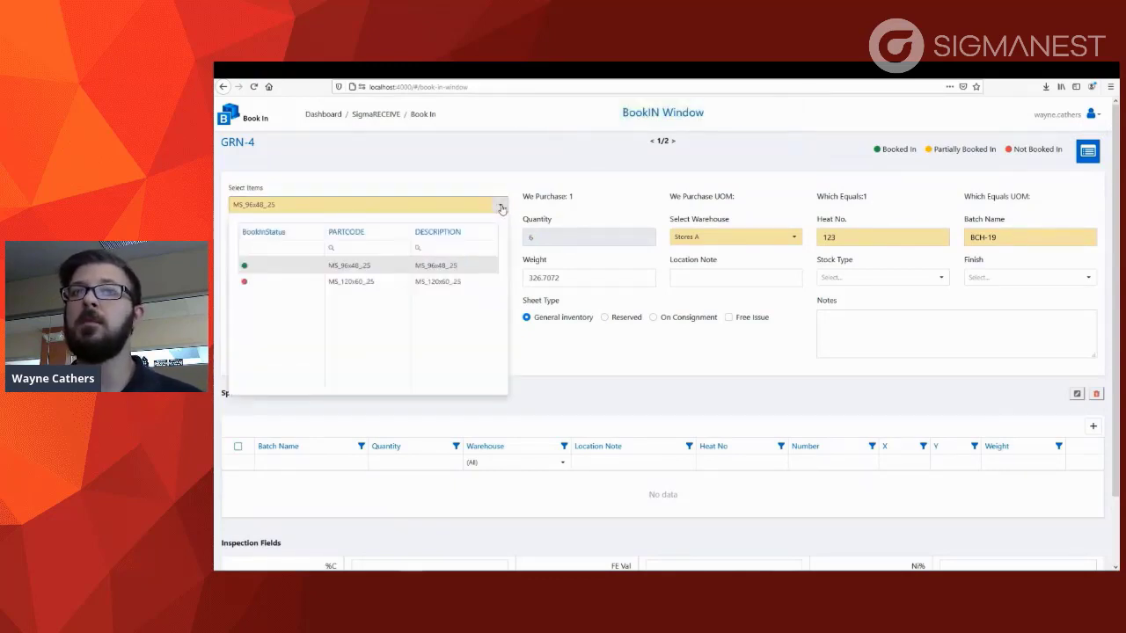
left_click(252, 282)
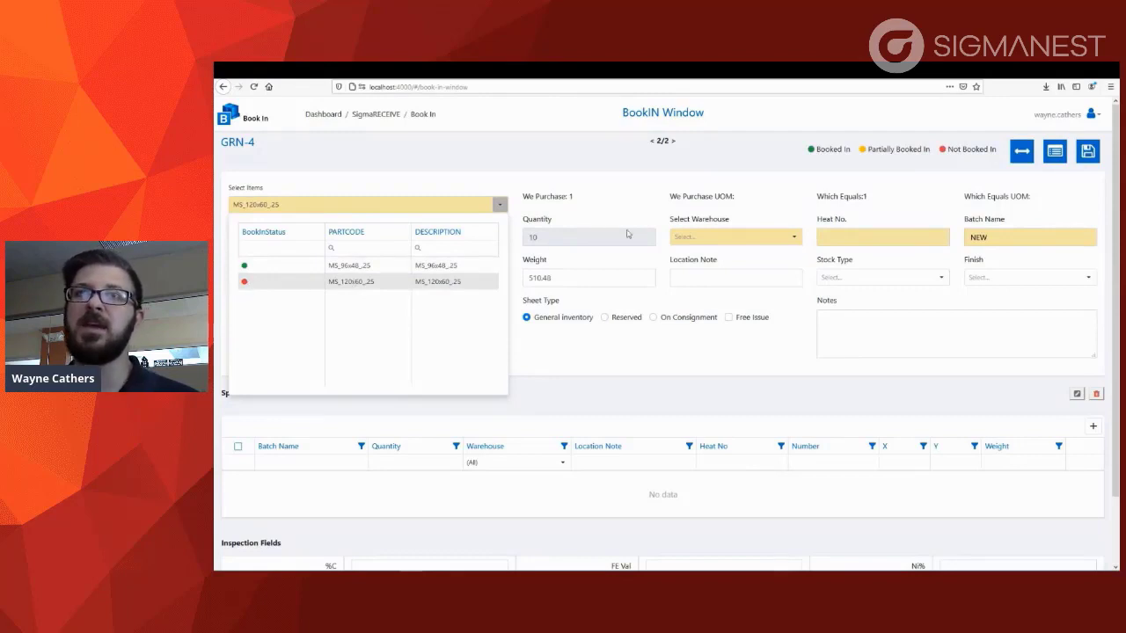
left_click(726, 236)
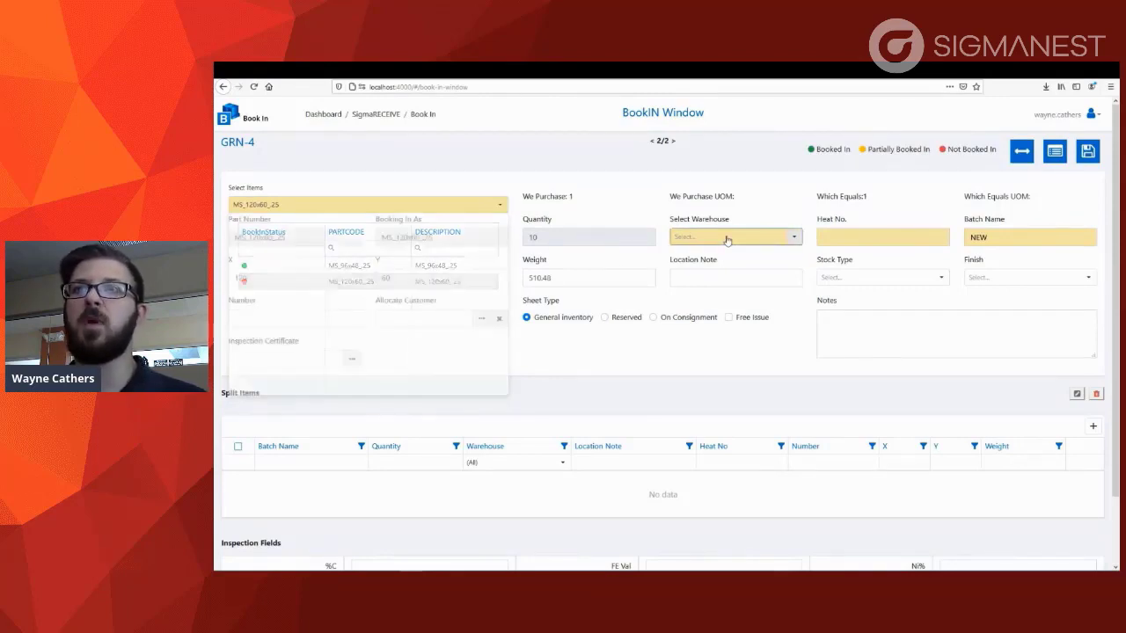
left_click(694, 253)
left_click(835, 239)
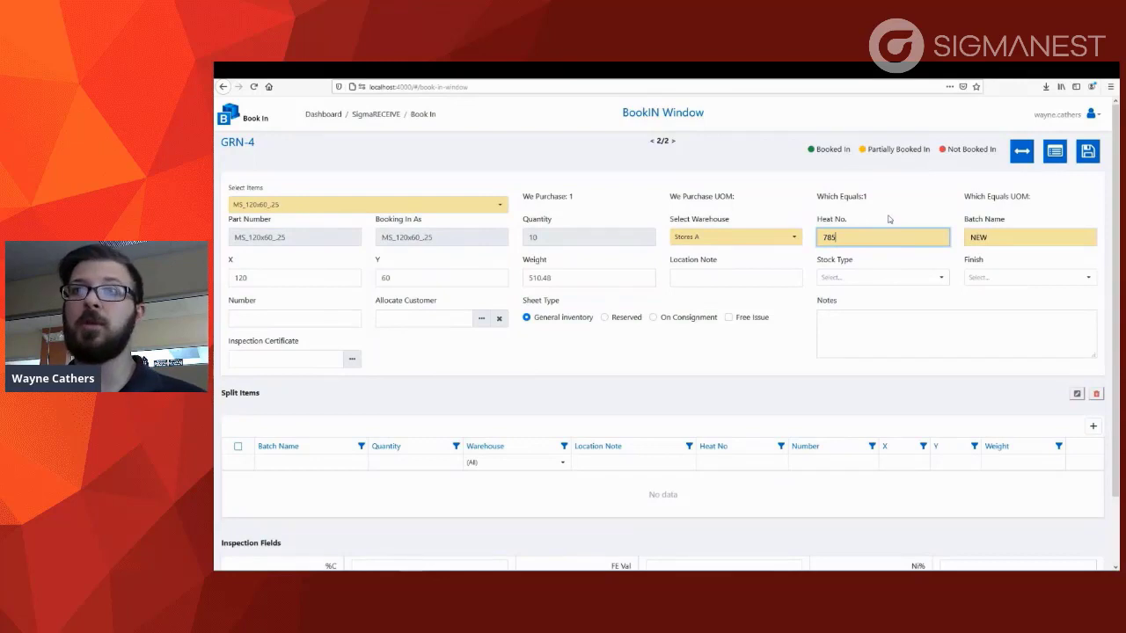
Step: Split the MS_120x60_.25 sheets using a batch value of 1, check the split items' location notes and save the book-in
left_click(1022, 155)
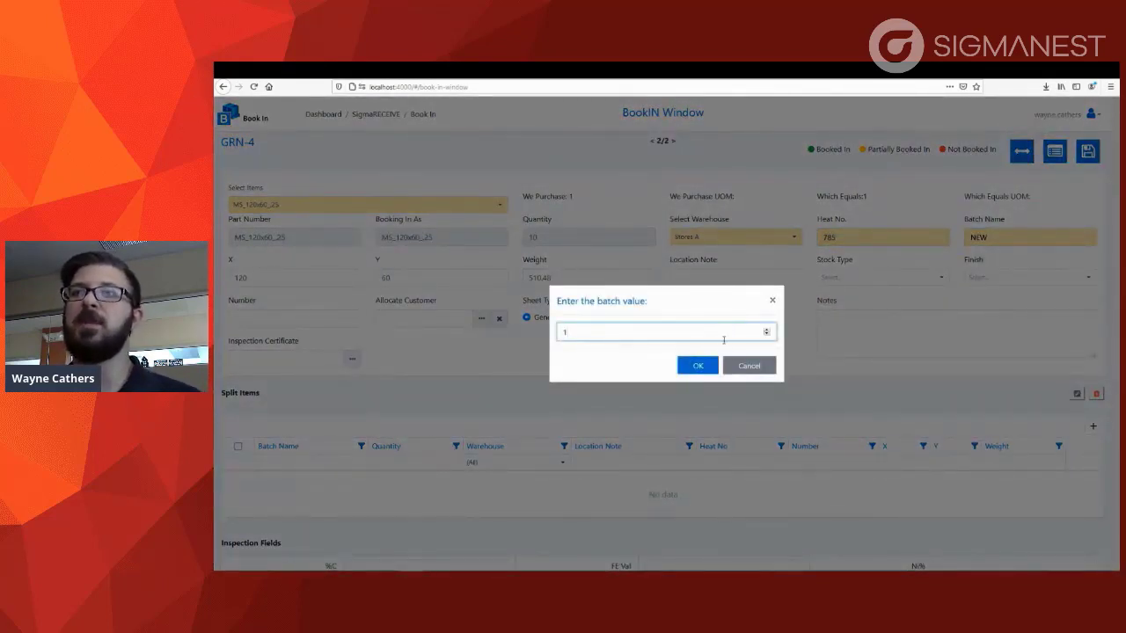
left_click(706, 367)
left_click(706, 367)
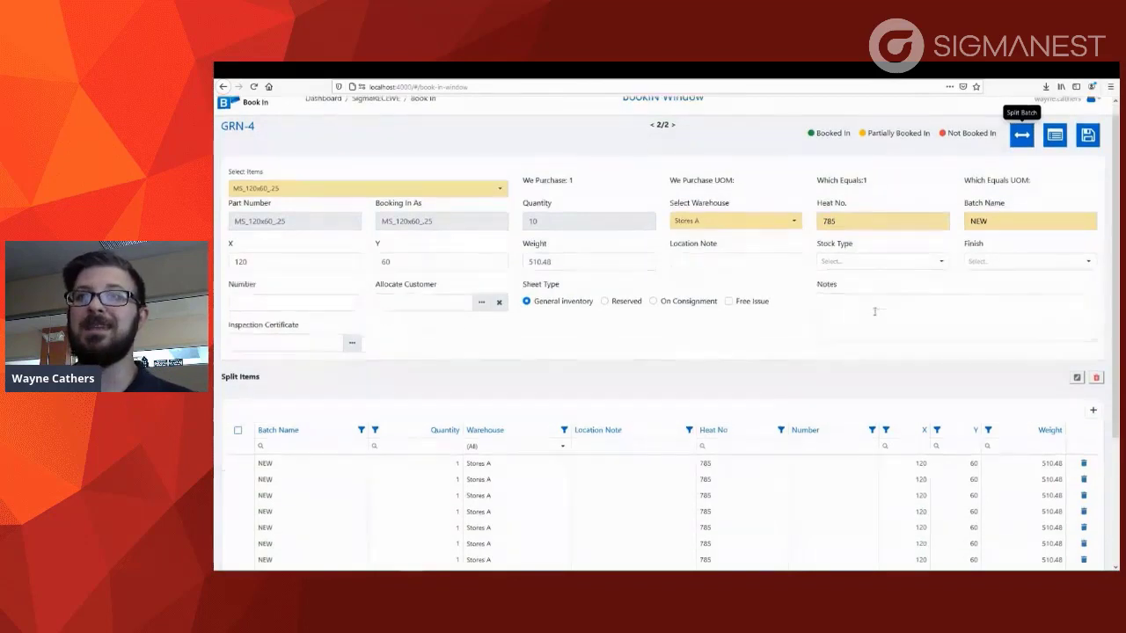
scroll(871, 299, "down", 3)
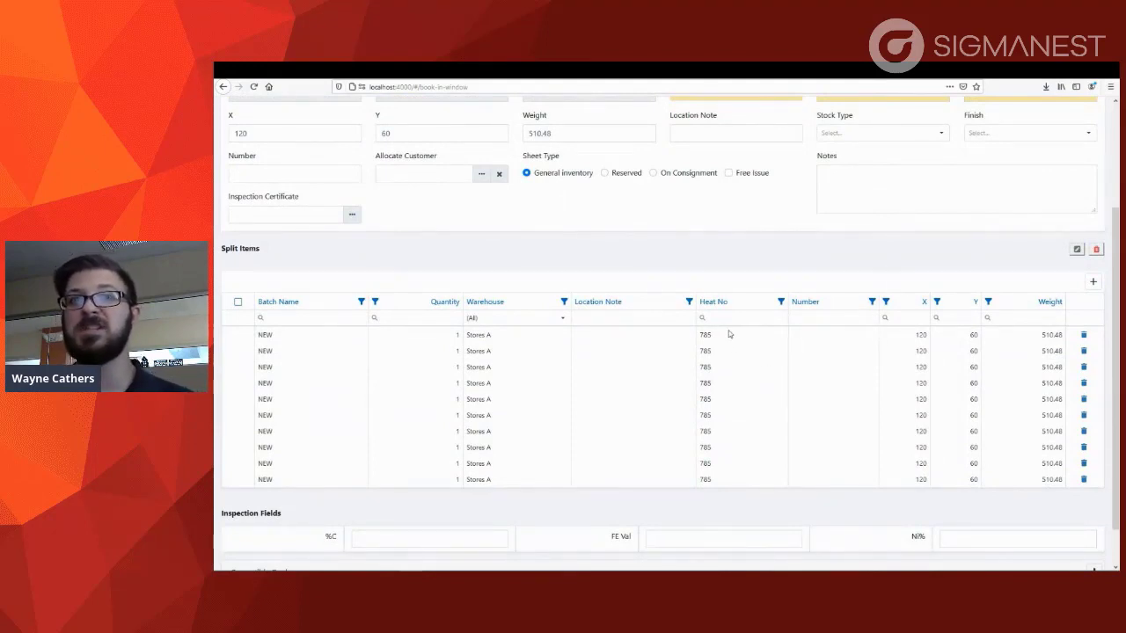
left_click(619, 352)
left_click(611, 369)
left_click(611, 398)
scroll(879, 381, "up", 3)
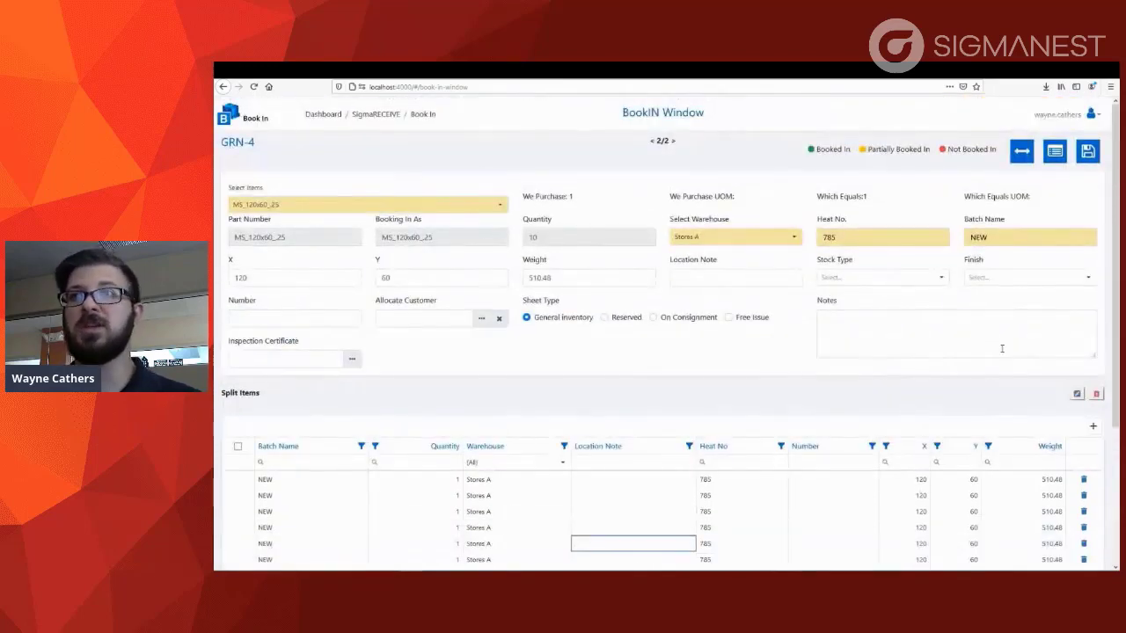
left_click(1087, 153)
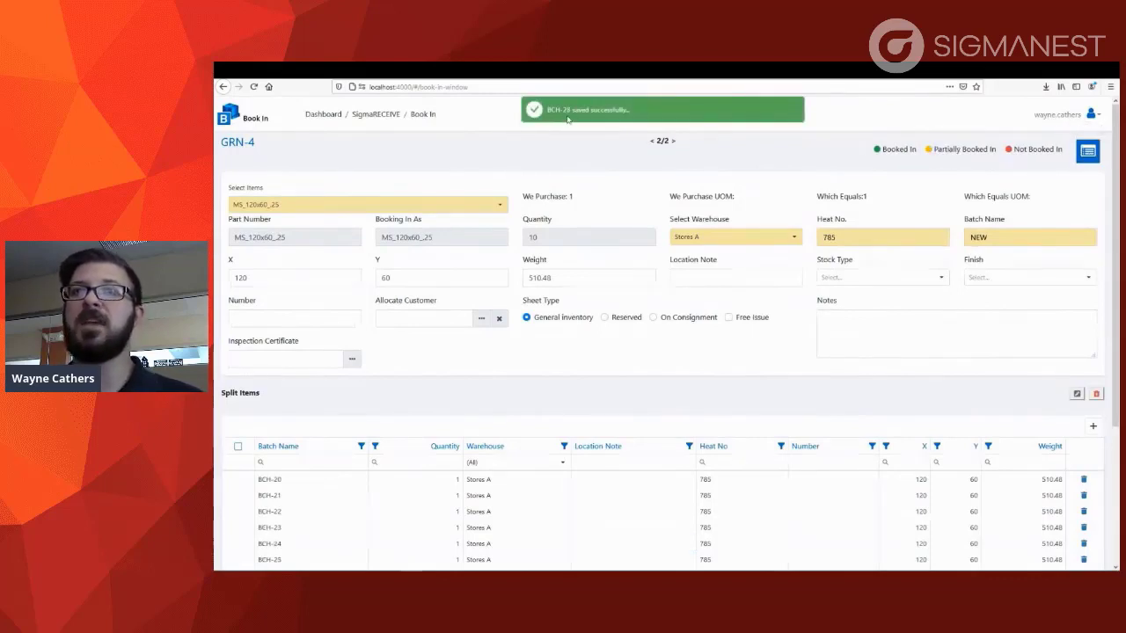
Step: Review the saved split batches and the GRN list, and return to the SigmaRECEIVE dashboard
scroll(576, 402, "down", 3)
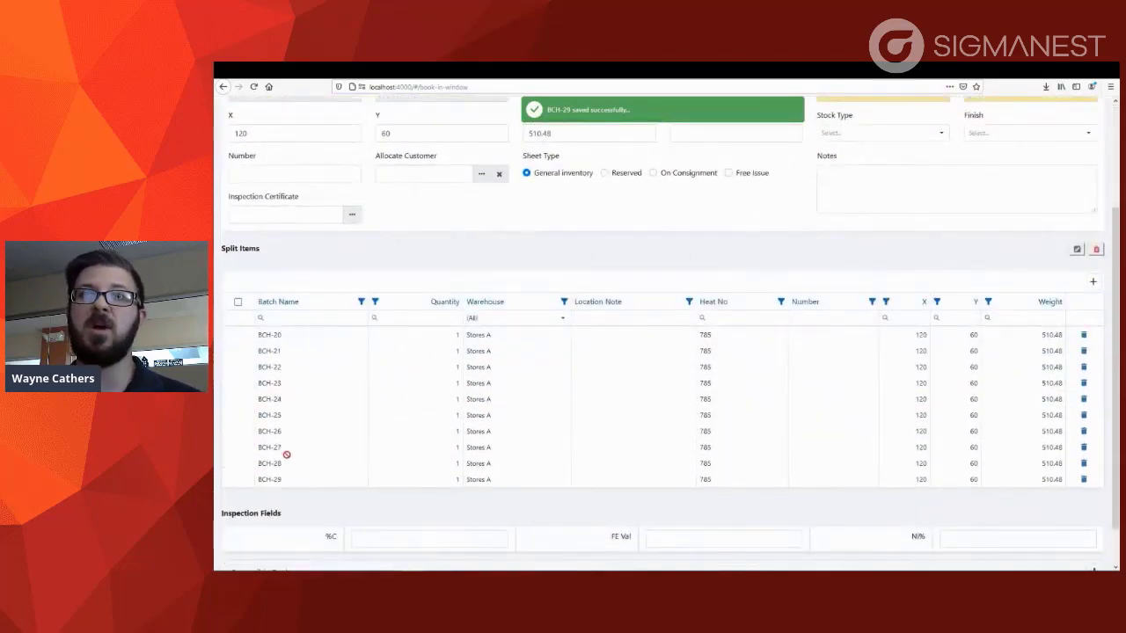
scroll(332, 457, "up", 3)
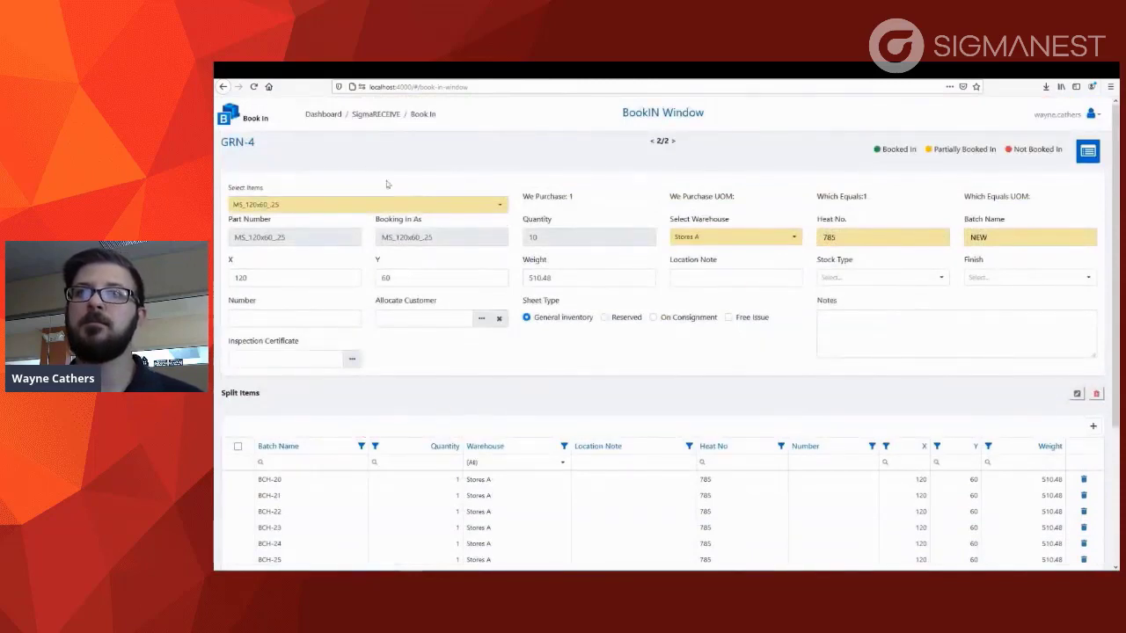
left_click(1090, 154)
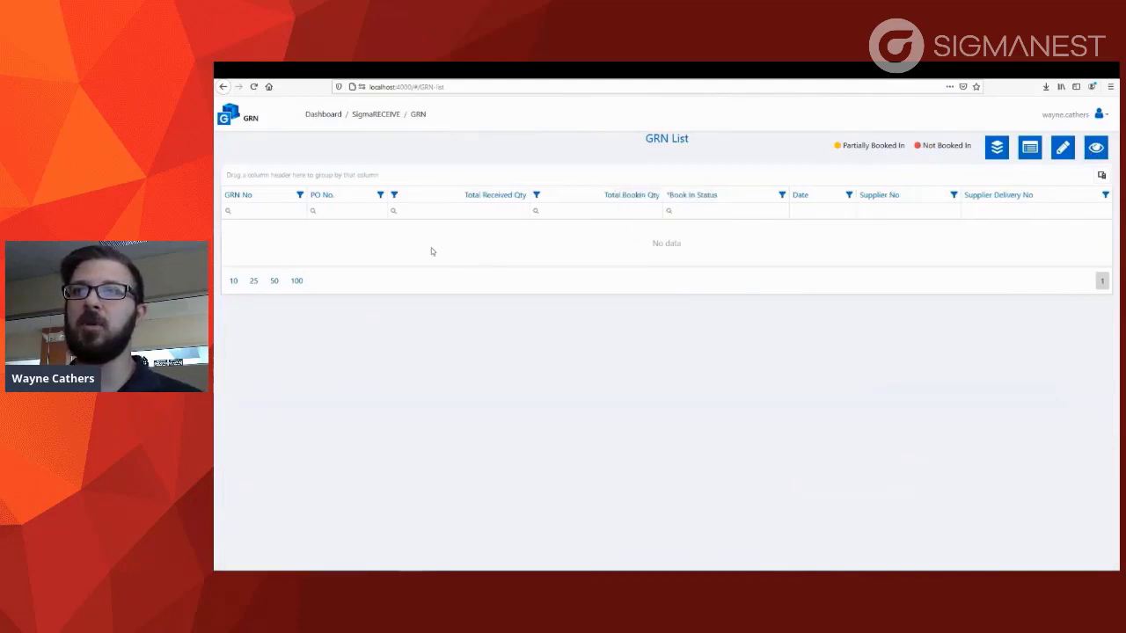
left_click(375, 116)
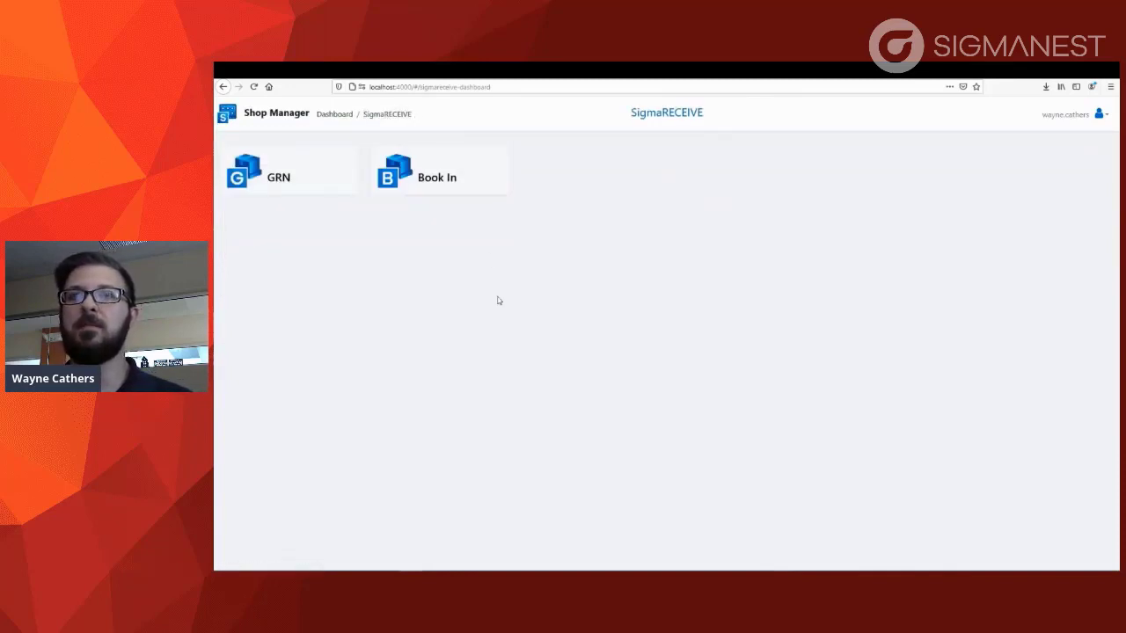